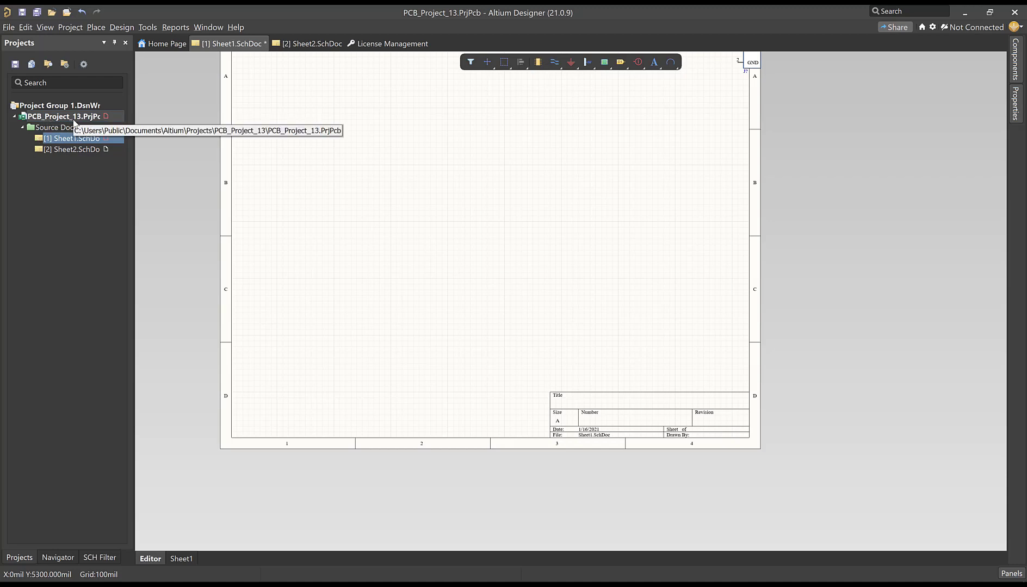
Step: Add a third new schematic sheet to PCB_Project_13.PrjPcb
{"action": "left_click_drag", "start_coordinate": [60, 137], "coordinate": [77, 142]}
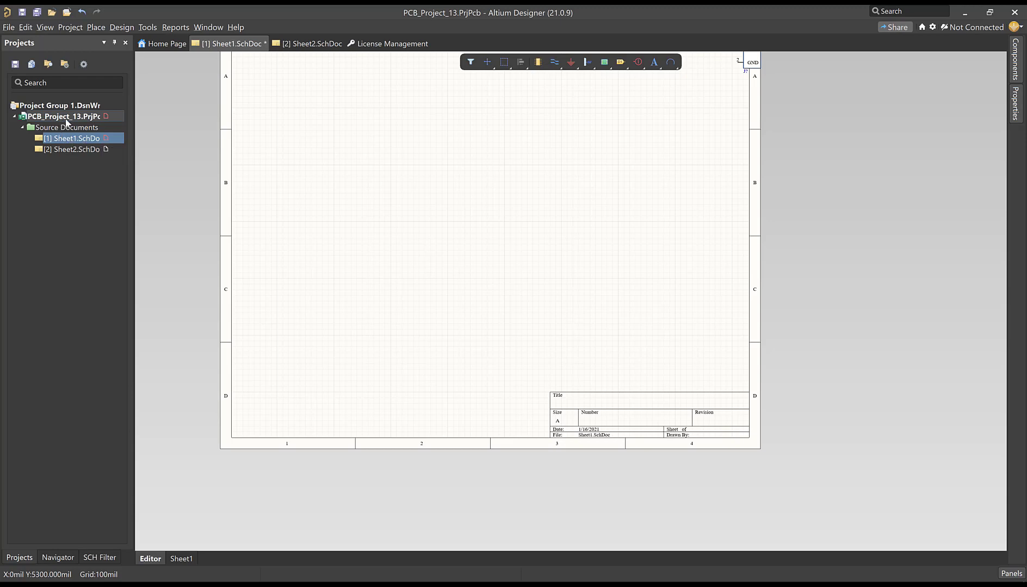
{"action": "right_click", "coordinate": [70, 117]}
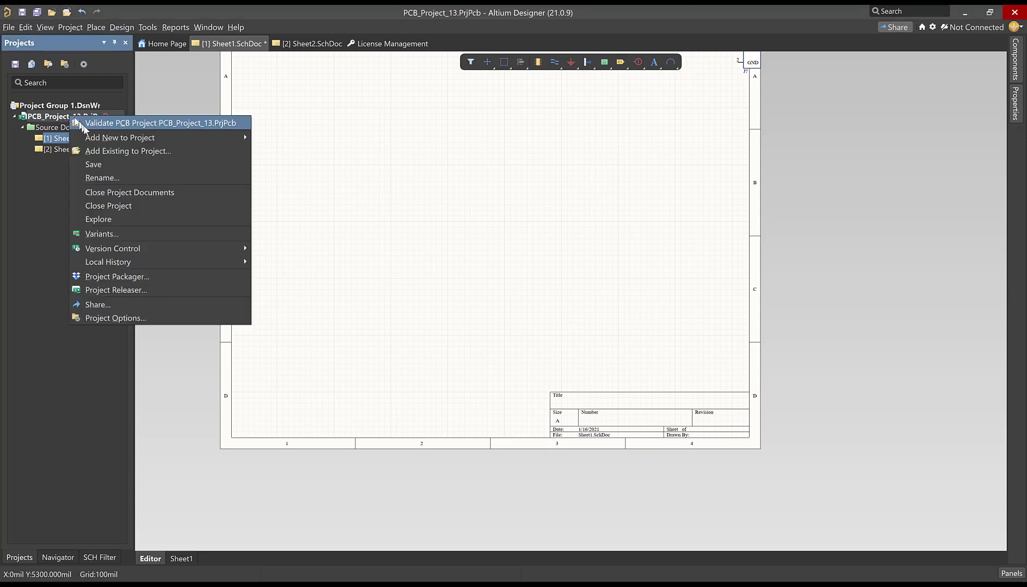
{"action": "mouse_move", "coordinate": [96, 139]}
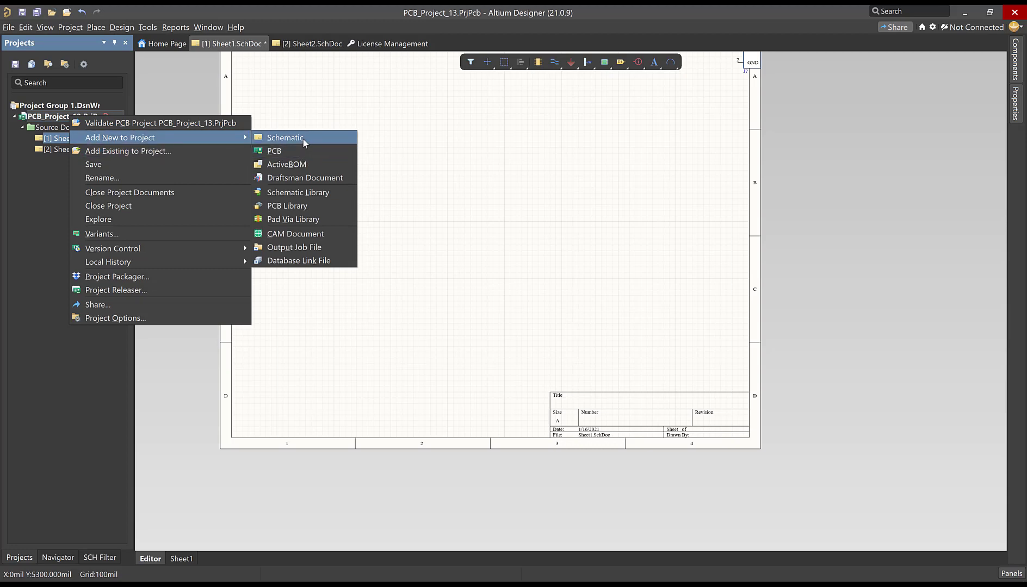
{"action": "left_click", "coordinate": [286, 138]}
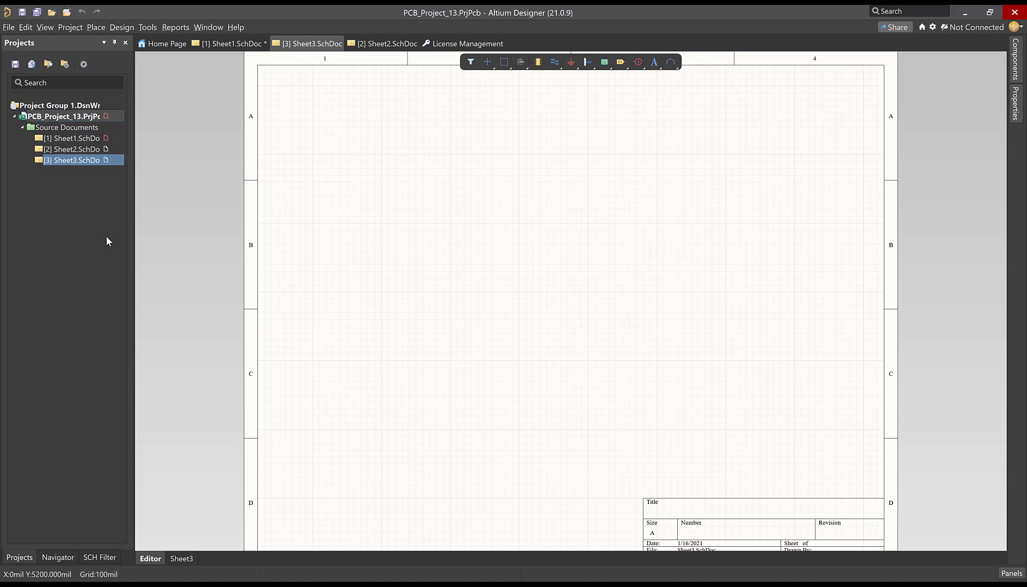
Step: Return to Sheet1.SchDoc and choose ECEN5730Lib_JLC_2020_12_AR.IntLib as the component library
{"action": "left_click", "coordinate": [74, 139]}
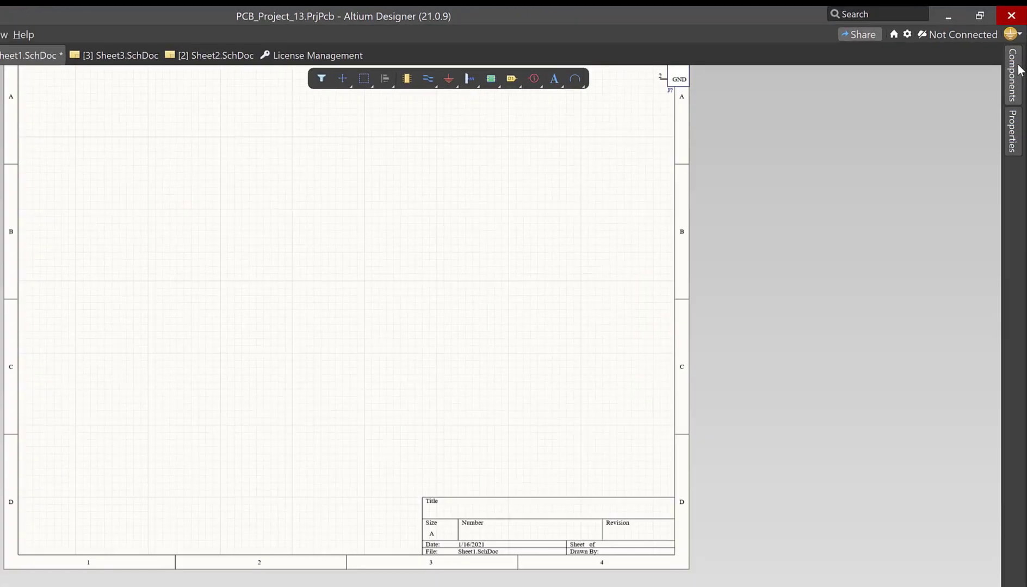
{"action": "left_click", "coordinate": [1016, 63]}
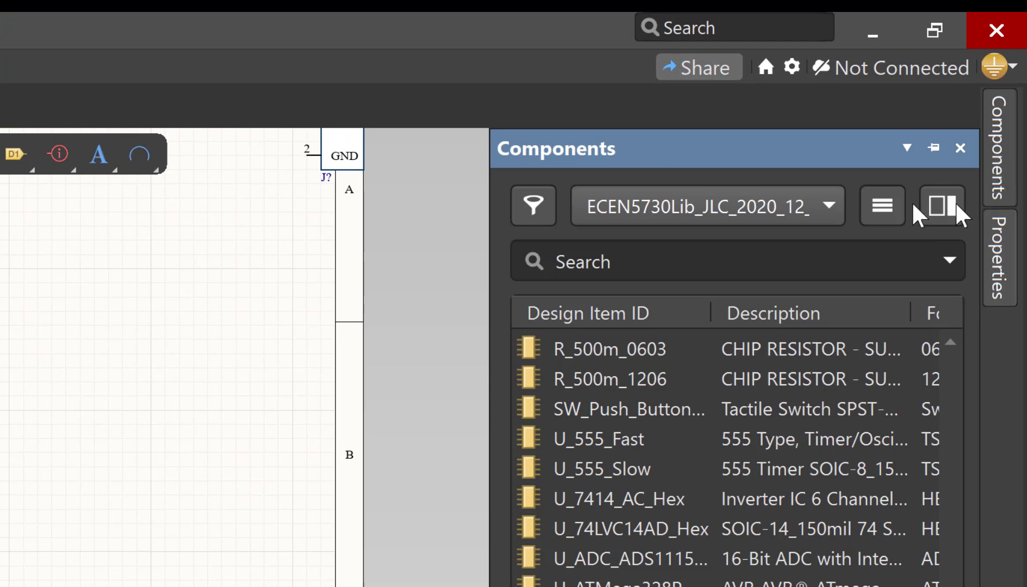
{"action": "left_click", "coordinate": [820, 202]}
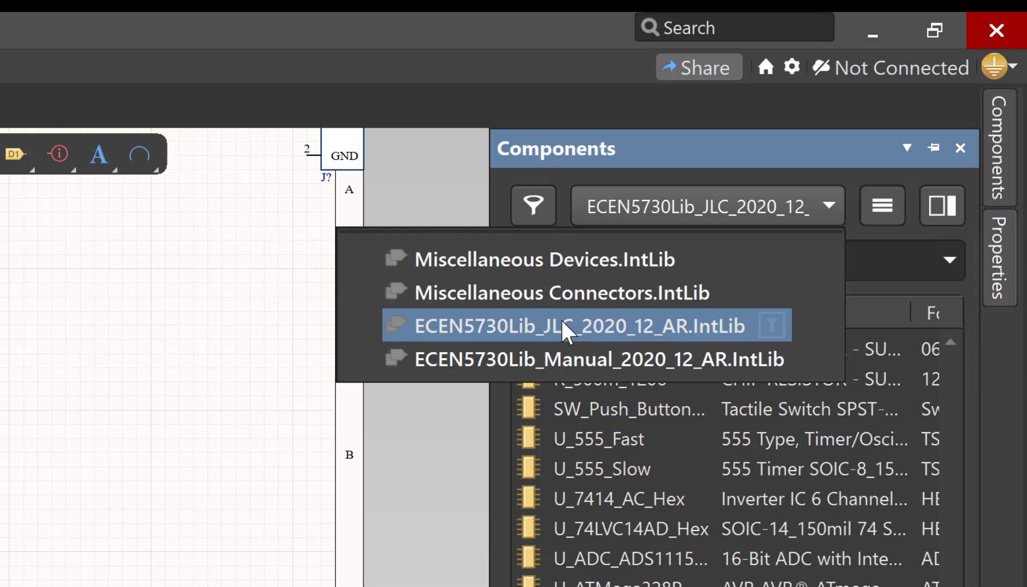
{"action": "left_click", "coordinate": [459, 324]}
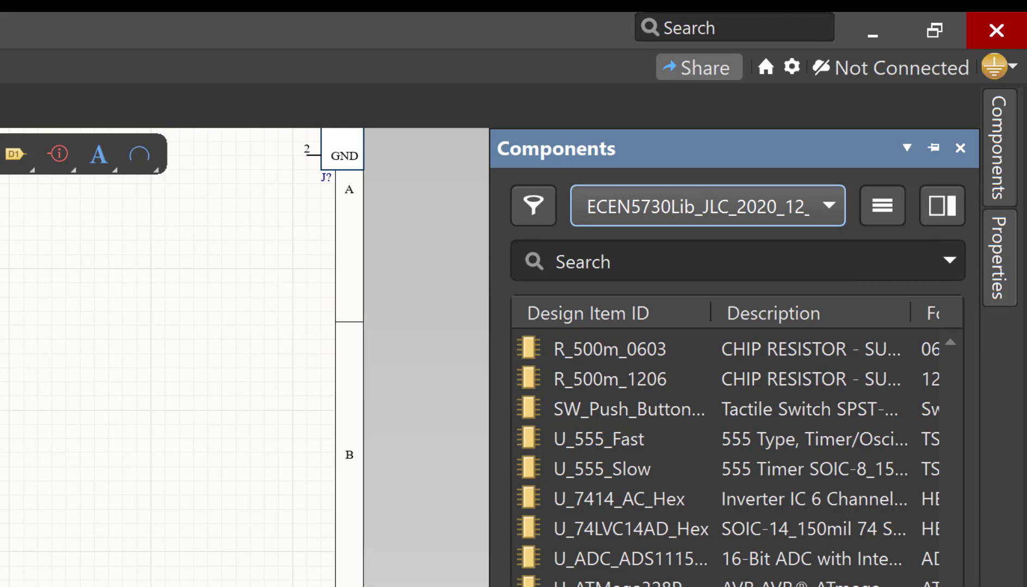
Step: Place one R_4.7Ohm_0603 resistor from the library on Sheet1 at about X 2800 mil, Y 5100 mil
{"action": "scroll", "coordinate": [665, 492], "scroll_direction": "up", "scroll_amount": 12}
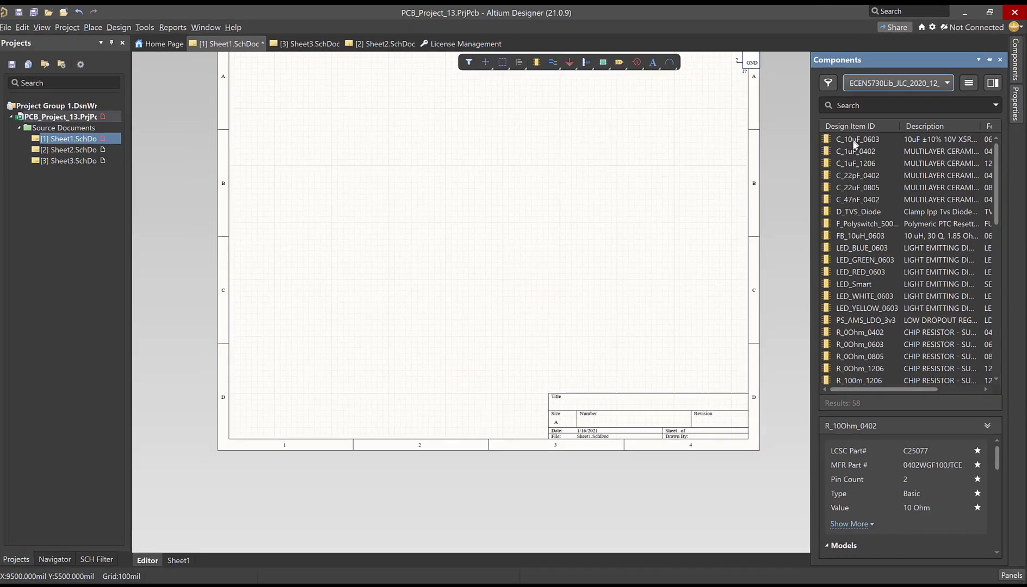
{"action": "scroll", "coordinate": [864, 206], "scroll_direction": "down", "scroll_amount": 1}
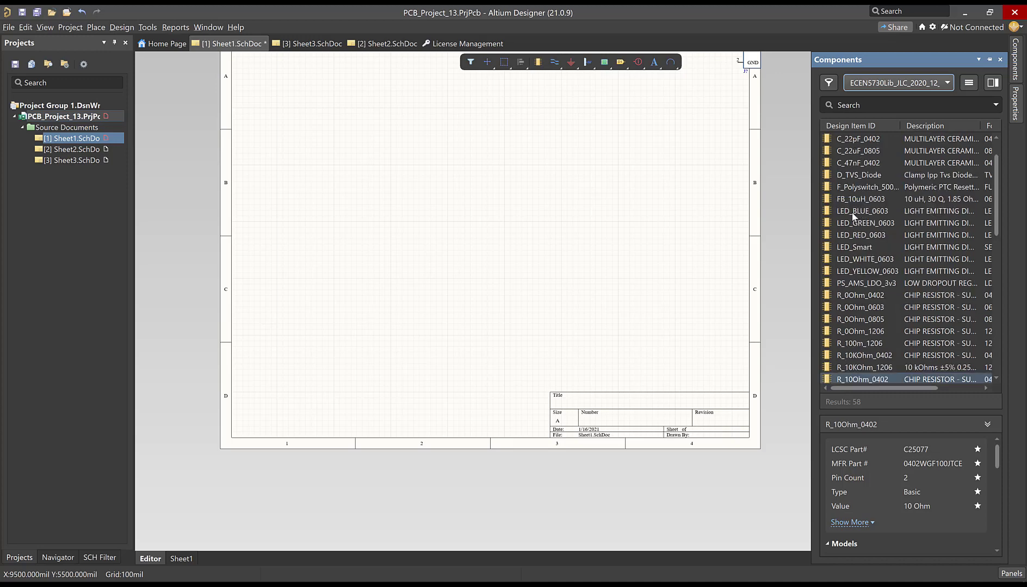
{"action": "scroll", "coordinate": [852, 217], "scroll_direction": "down", "scroll_amount": 3}
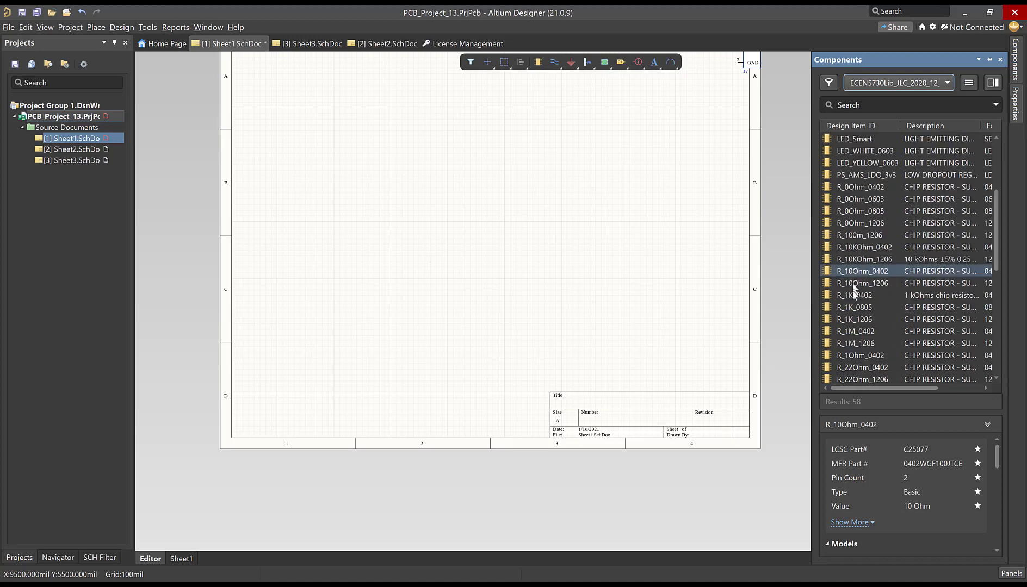
{"action": "scroll", "coordinate": [852, 292], "scroll_direction": "down", "scroll_amount": 8}
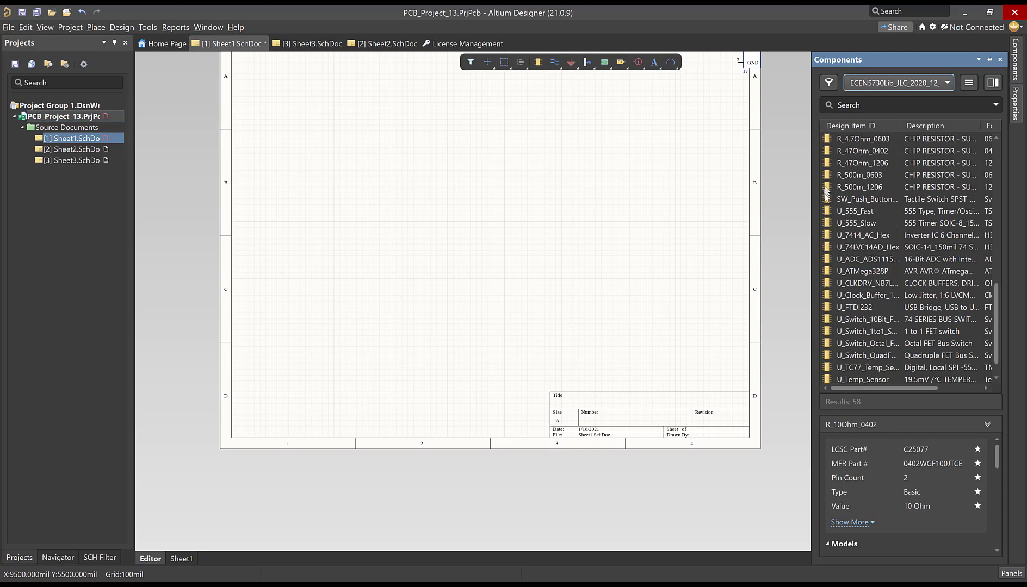
{"action": "scroll", "coordinate": [853, 195], "scroll_direction": "up", "scroll_amount": 1}
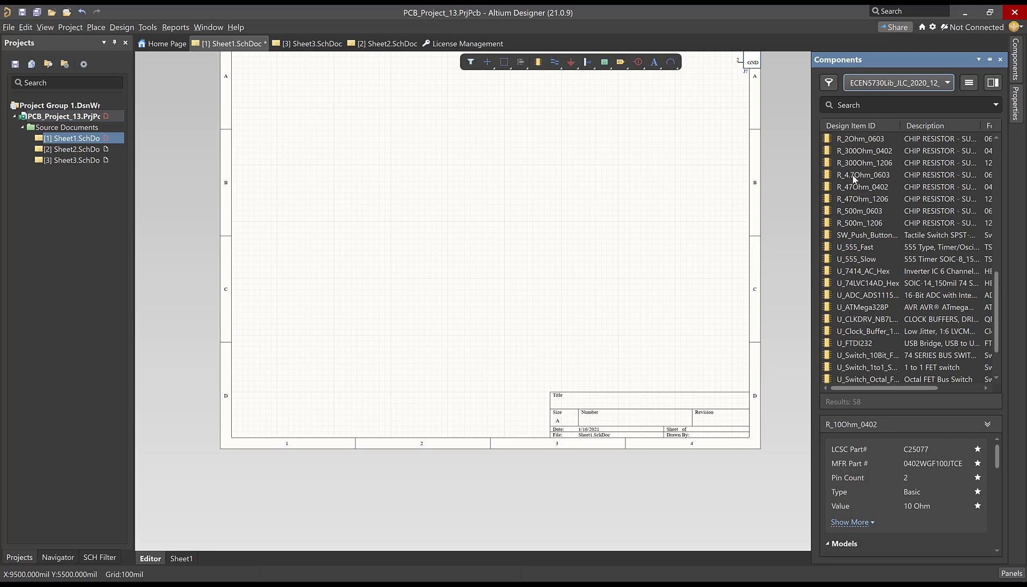
{"action": "left_click", "coordinate": [853, 178]}
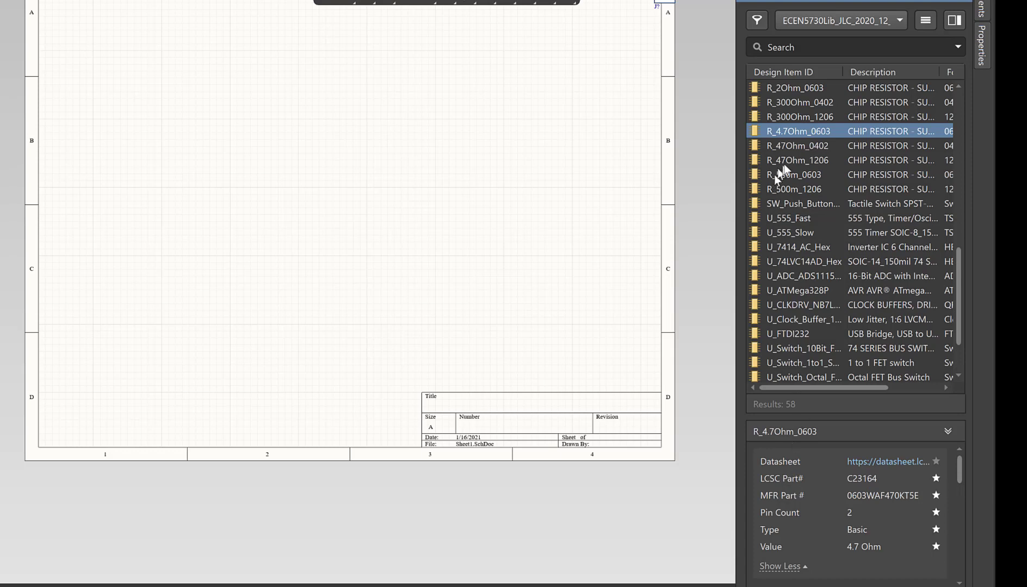
{"action": "left_click_drag", "start_coordinate": [788, 131], "coordinate": [218, 115]}
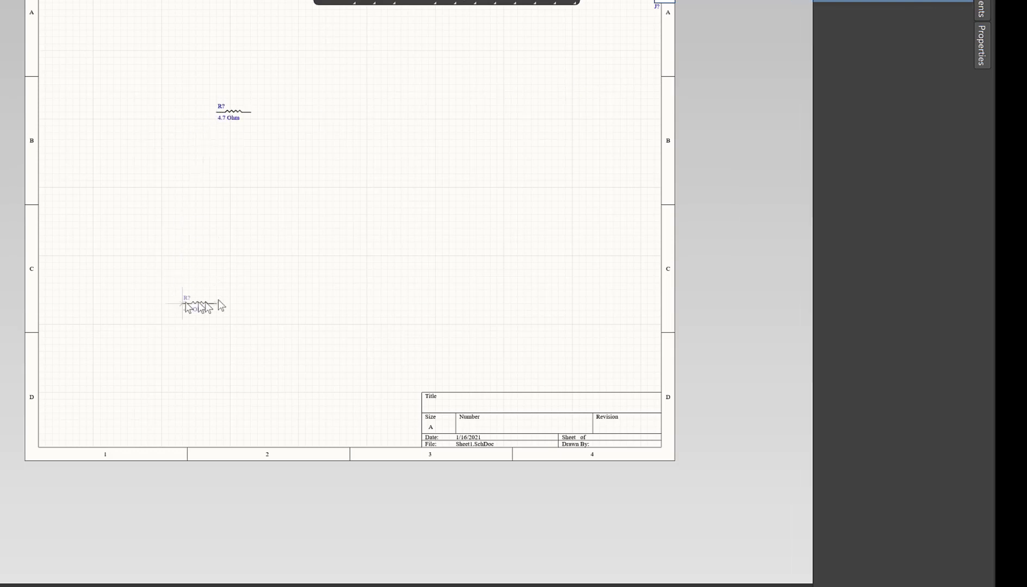
{"action": "key", "text": "Escape"}
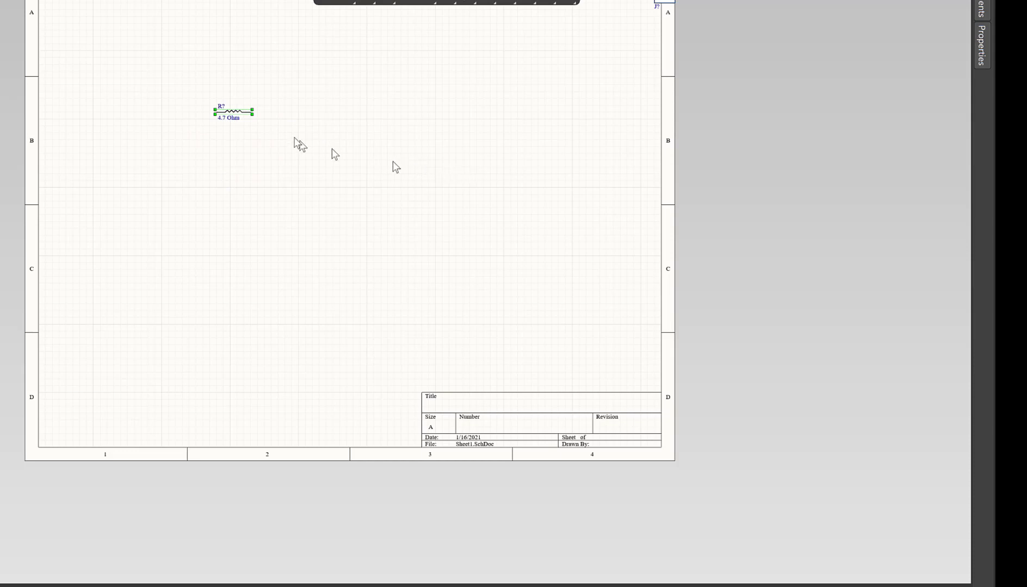
Step: Examine the placed 4.7 Ohm resistor's properties, expanding its parameters to include the datasheet, part numbers and type
{"action": "left_click", "coordinate": [232, 112]}
{"action": "left_click", "coordinate": [232, 113]}
{"action": "mouse_move", "coordinate": [981, 48]}
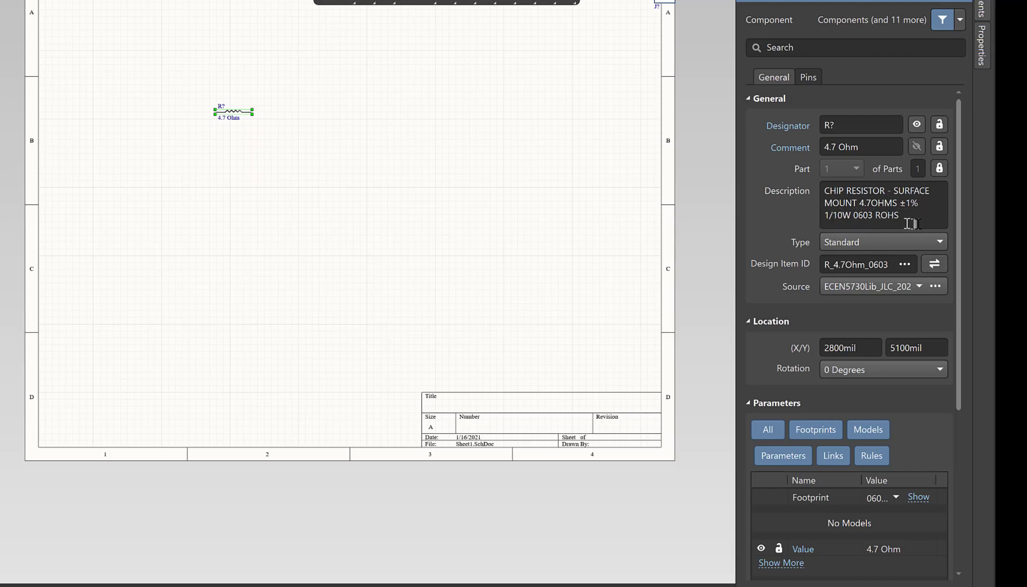
{"action": "scroll", "coordinate": [868, 326], "scroll_direction": "down", "scroll_amount": 5}
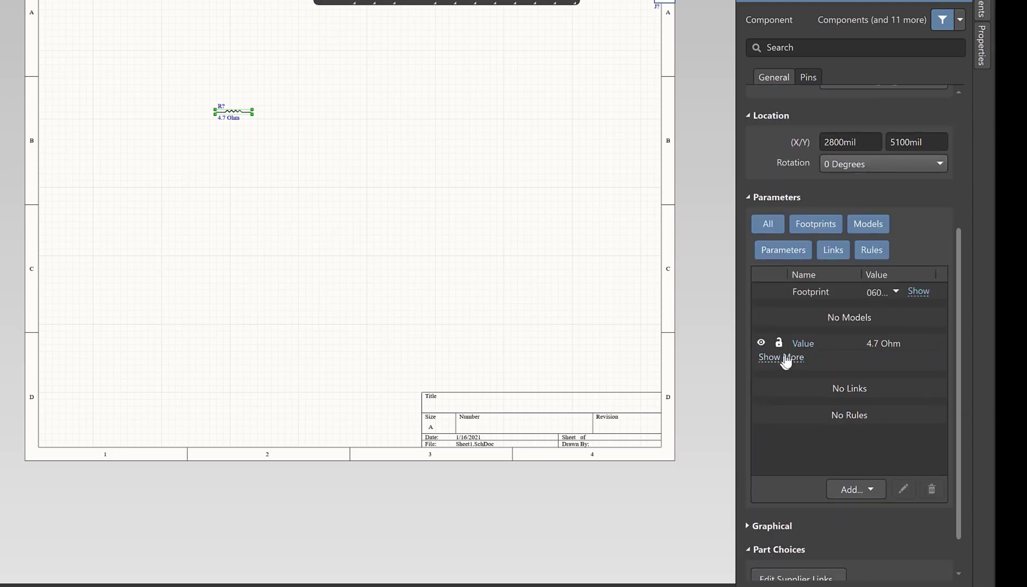
{"action": "left_click", "coordinate": [786, 359]}
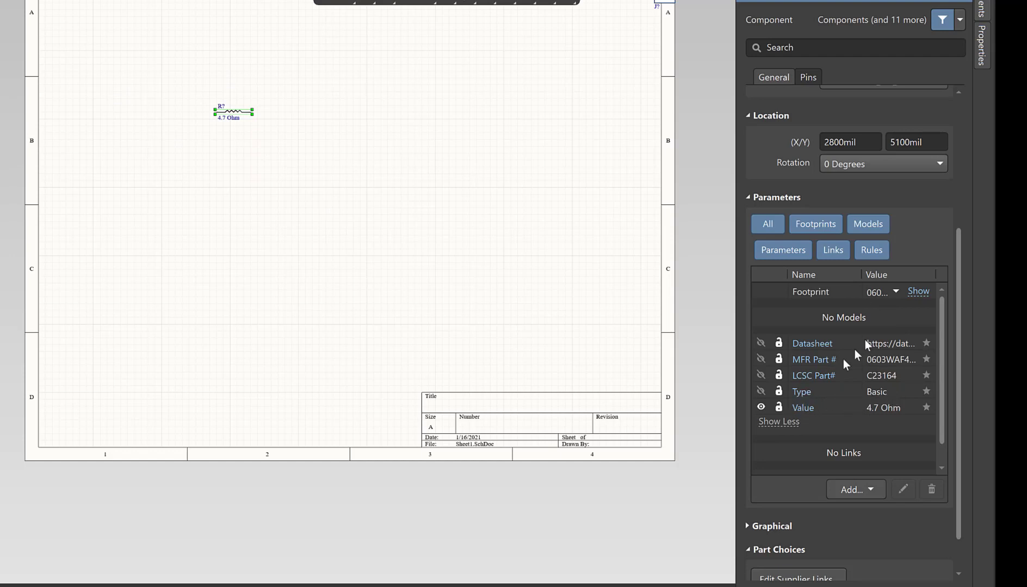
Step: Compare the library details of R_47Ohm_0402 and R_47Ohm_1206, particularly their part type
{"action": "left_click", "coordinate": [977, 5]}
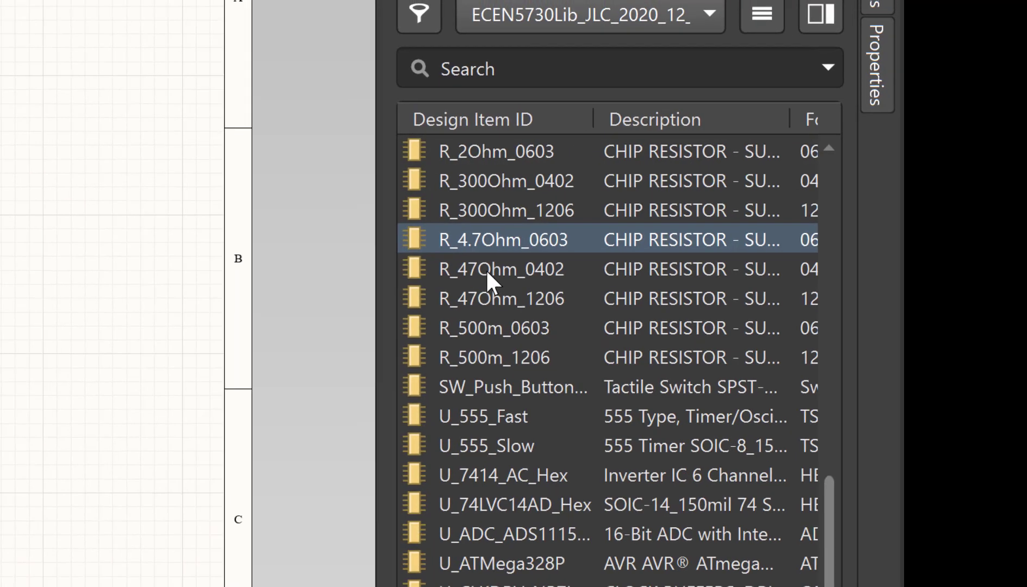
{"action": "left_click", "coordinate": [441, 279]}
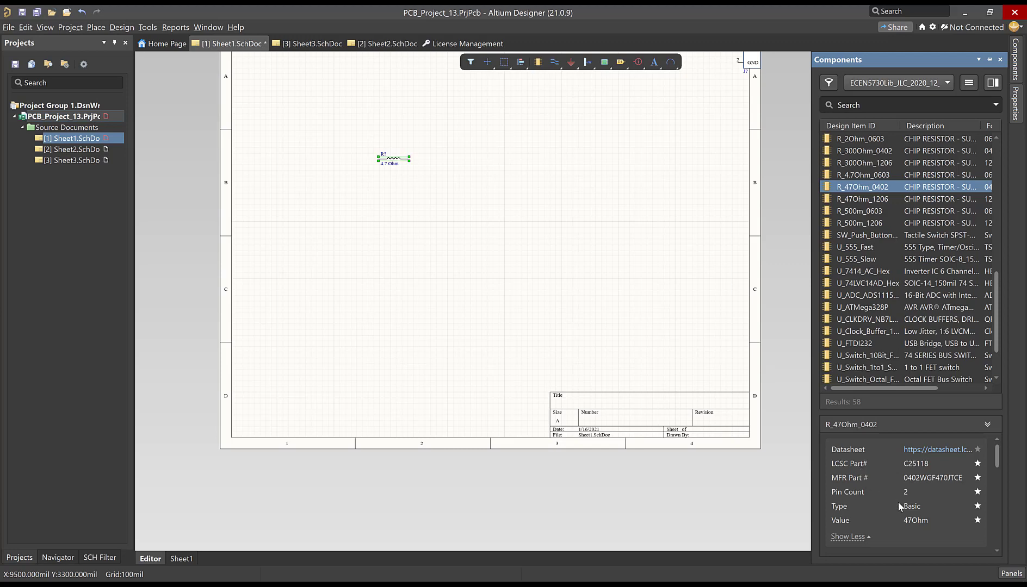
{"action": "left_click", "coordinate": [877, 200]}
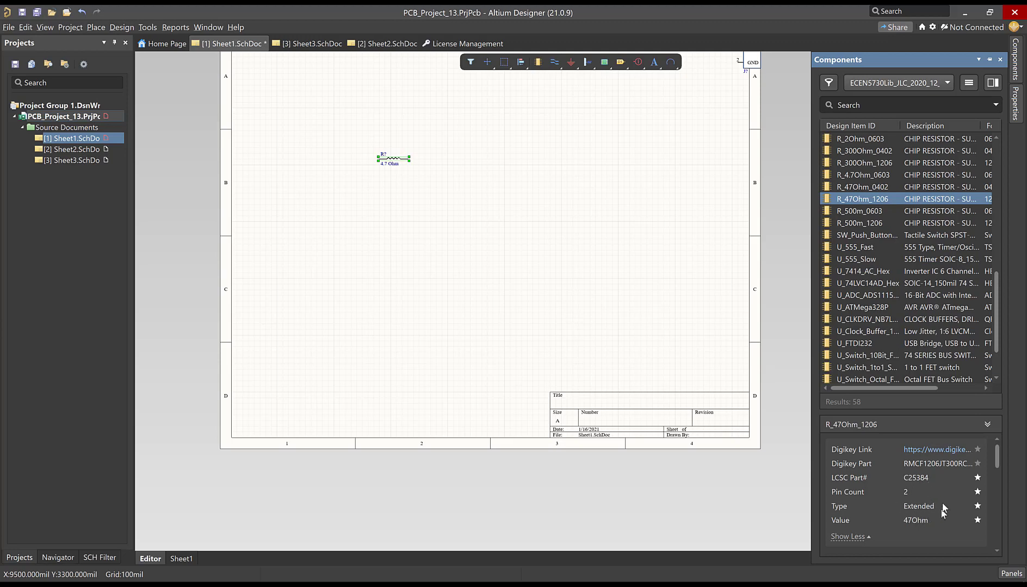
{"action": "left_click", "coordinate": [859, 187]}
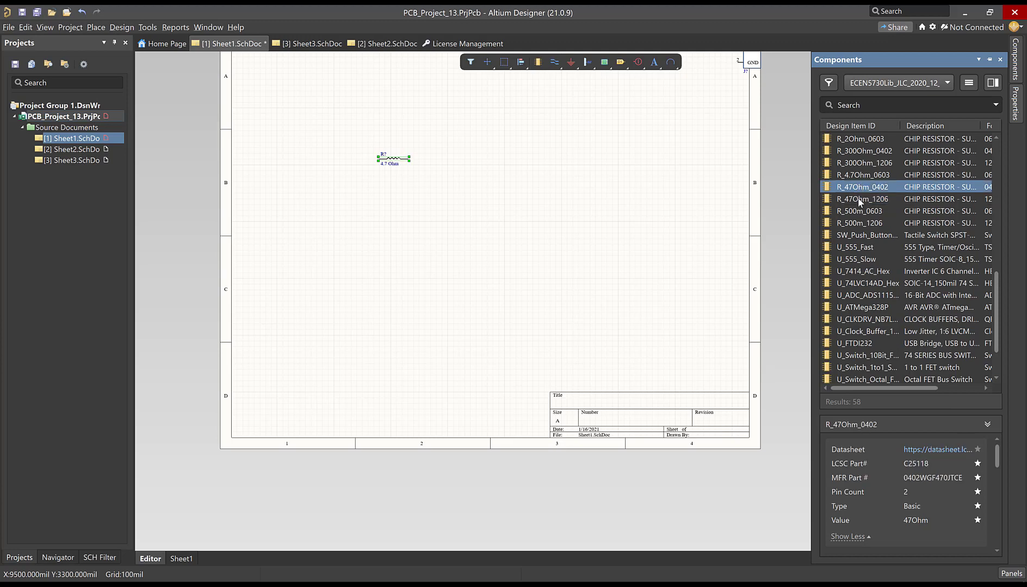
{"action": "left_click", "coordinate": [858, 198]}
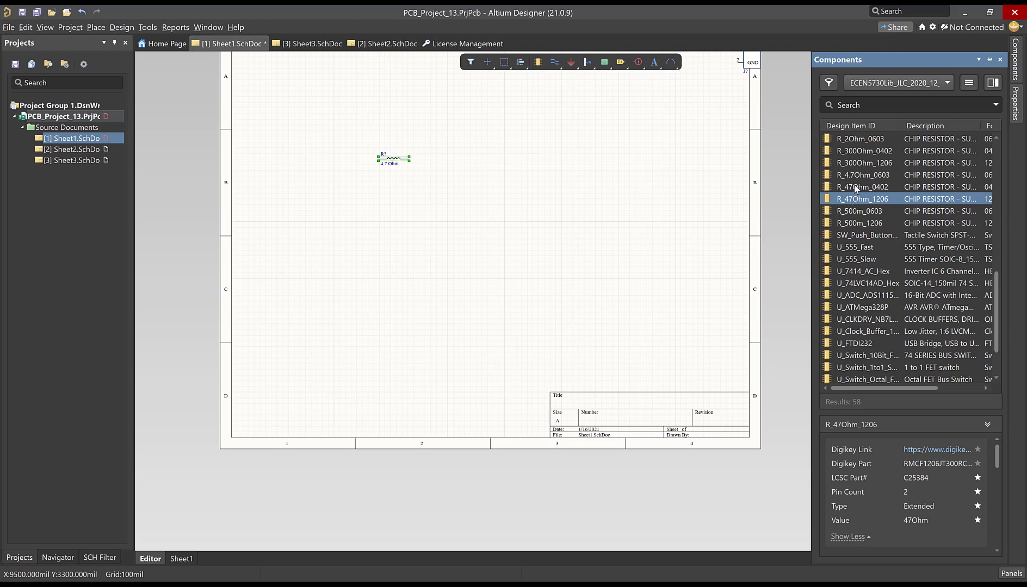
{"action": "left_click", "coordinate": [854, 182]}
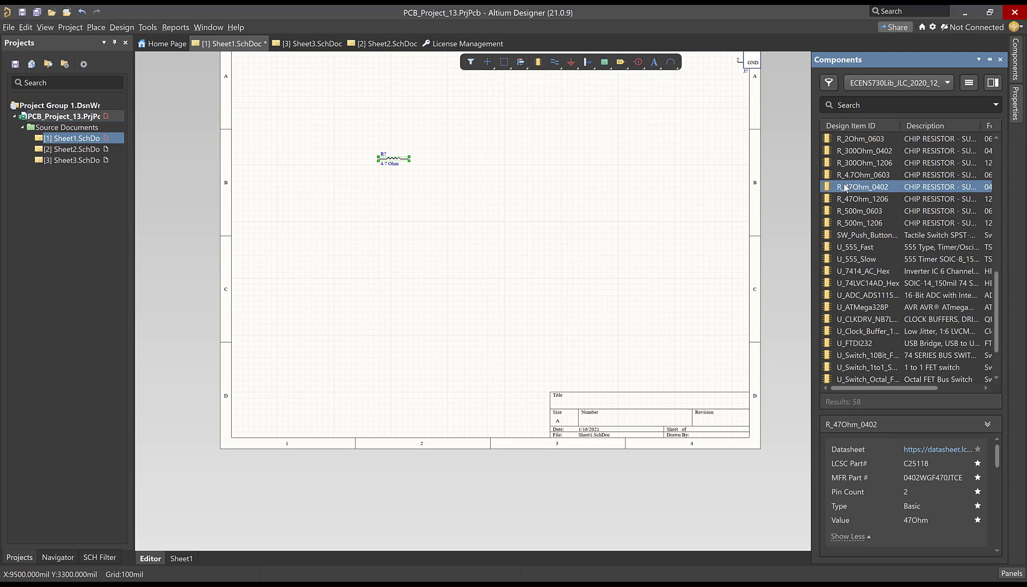
Step: Place one R_47Ohm_0402 resistor on Sheet1 at about X 3800 mil, Y 4100 mil, below the 4.7 Ohm resistor
{"action": "double_click", "coordinate": [844, 185]}
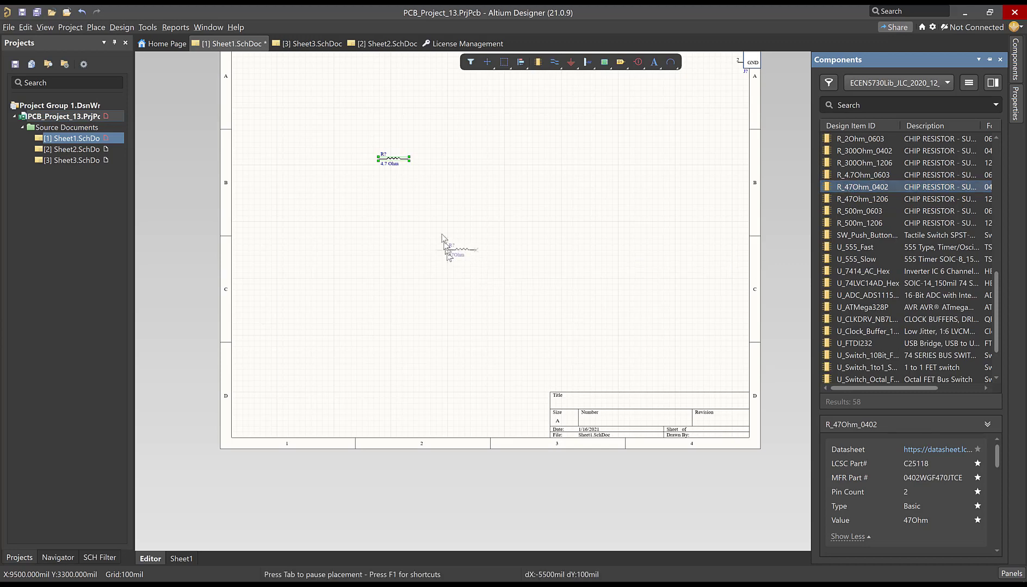
{"action": "left_click", "coordinate": [435, 217]}
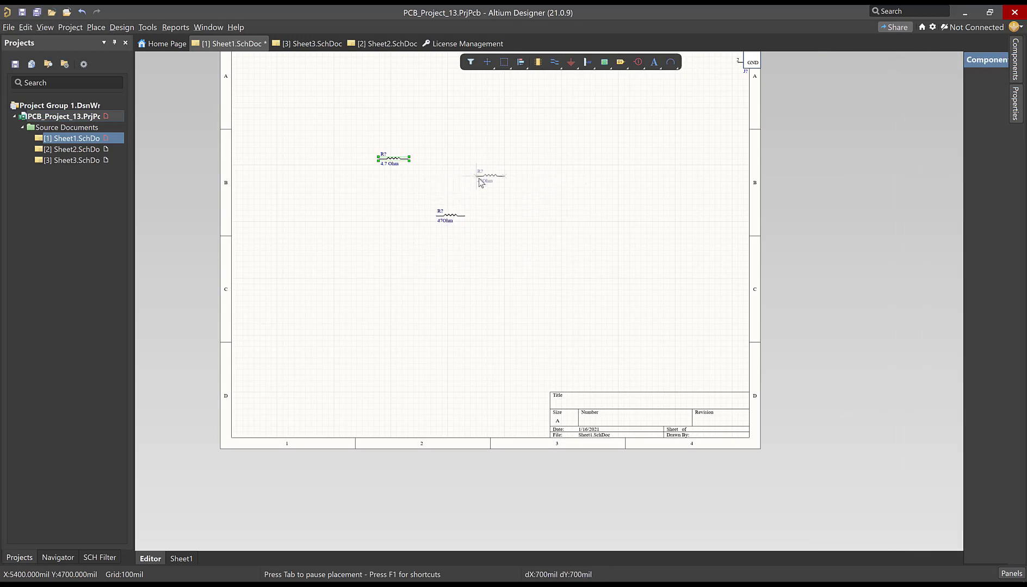
{"action": "key", "text": "Escape"}
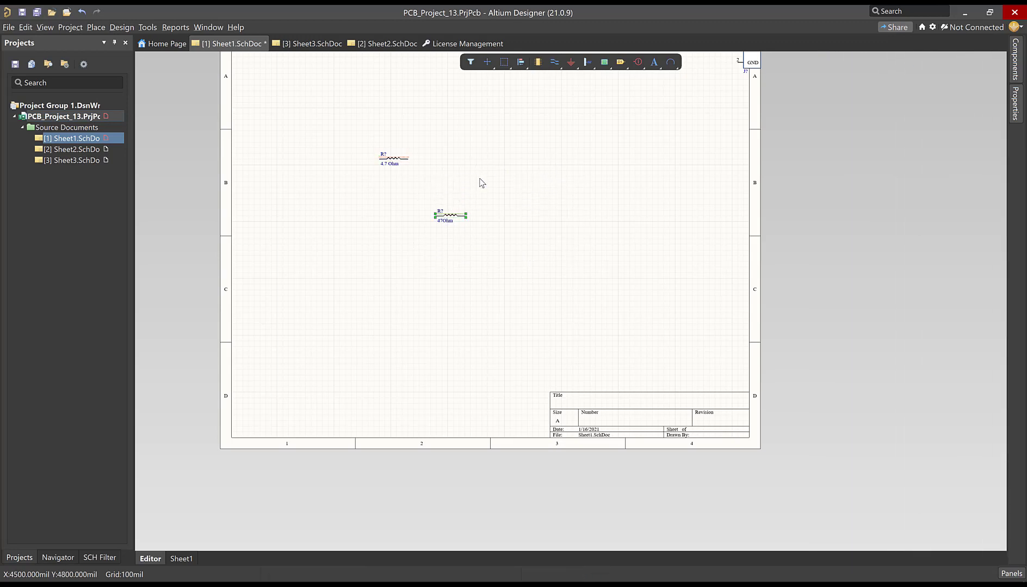
Step: Examine the placed 47 Ohm resistor's footprint, part numbers, type and value in its properties
{"action": "left_click", "coordinate": [460, 216]}
{"action": "left_click", "coordinate": [451, 221]}
{"action": "left_click", "coordinate": [451, 214]}
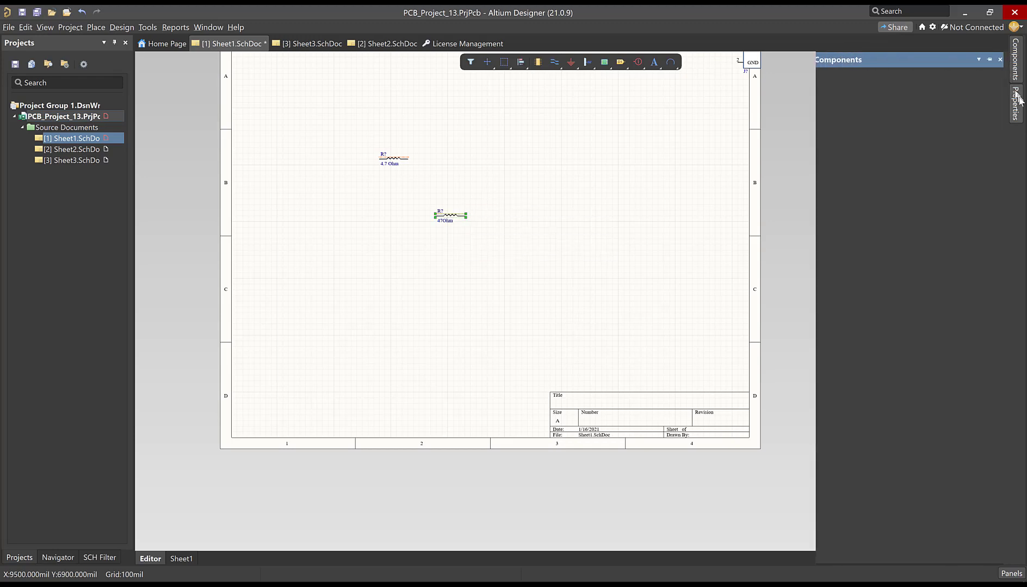
{"action": "mouse_move", "coordinate": [1020, 103]}
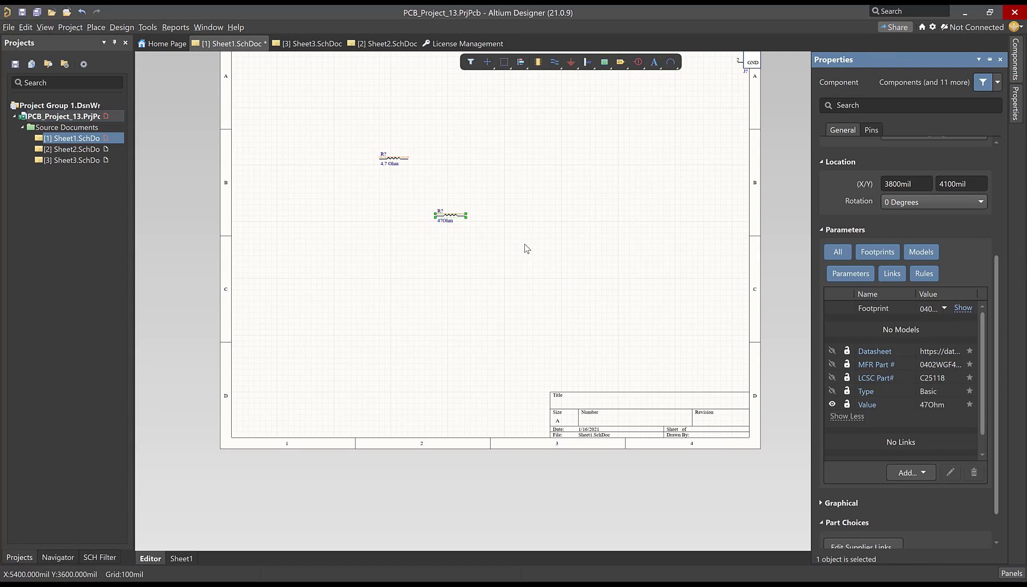
Step: Review the library details of R_47Ohm_1206, LED_BLUE_0603 and LED_GREEN_0603
{"action": "left_click", "coordinate": [1014, 59]}
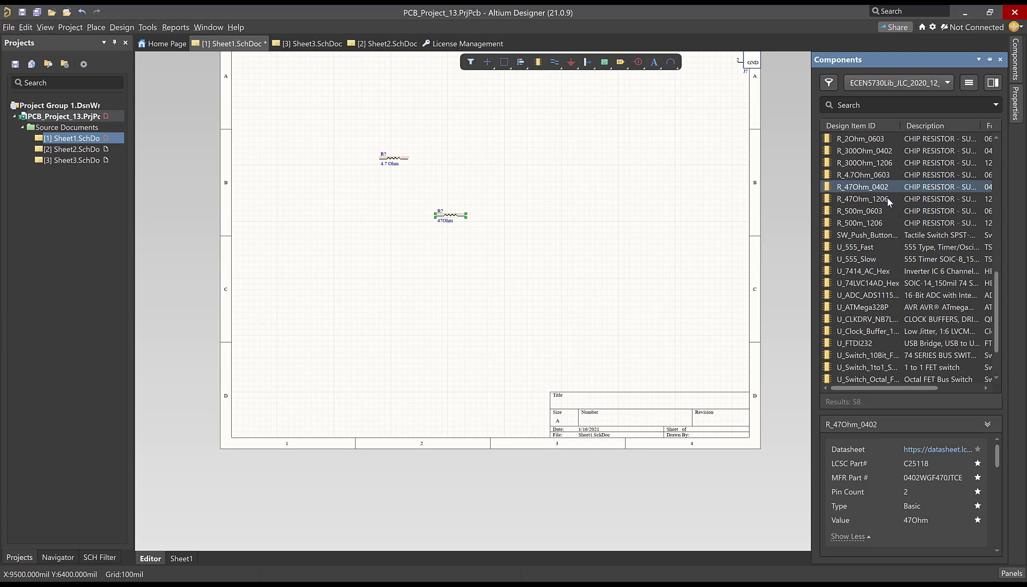
{"action": "left_click", "coordinate": [888, 199]}
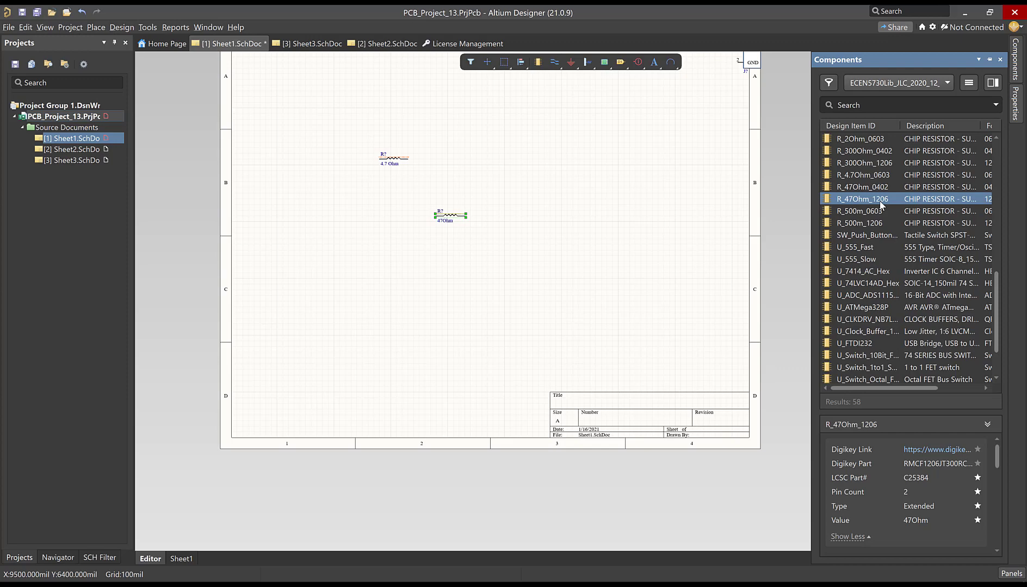
{"action": "scroll", "coordinate": [878, 192], "scroll_direction": "up", "scroll_amount": 10}
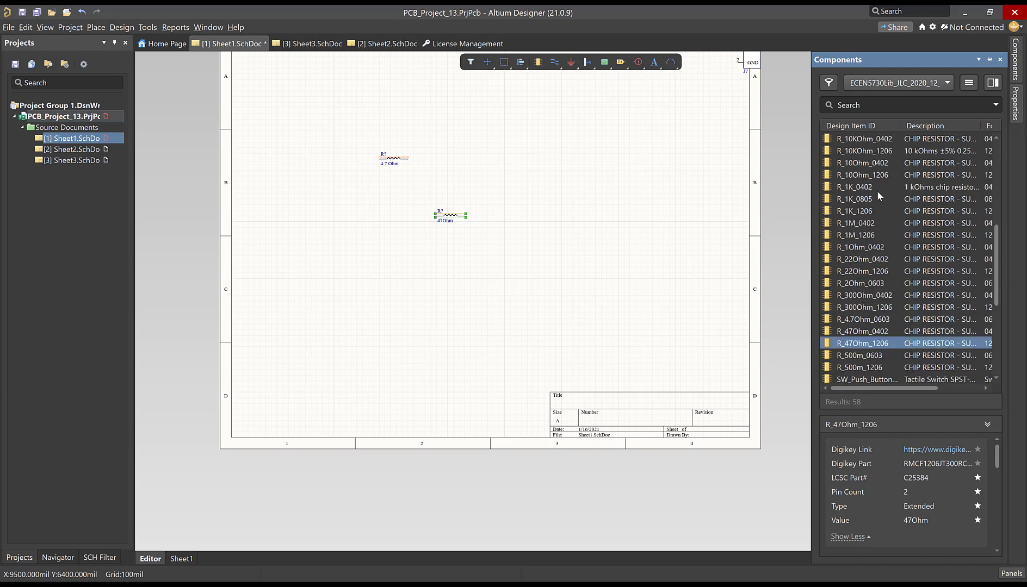
{"action": "left_click", "coordinate": [877, 175]}
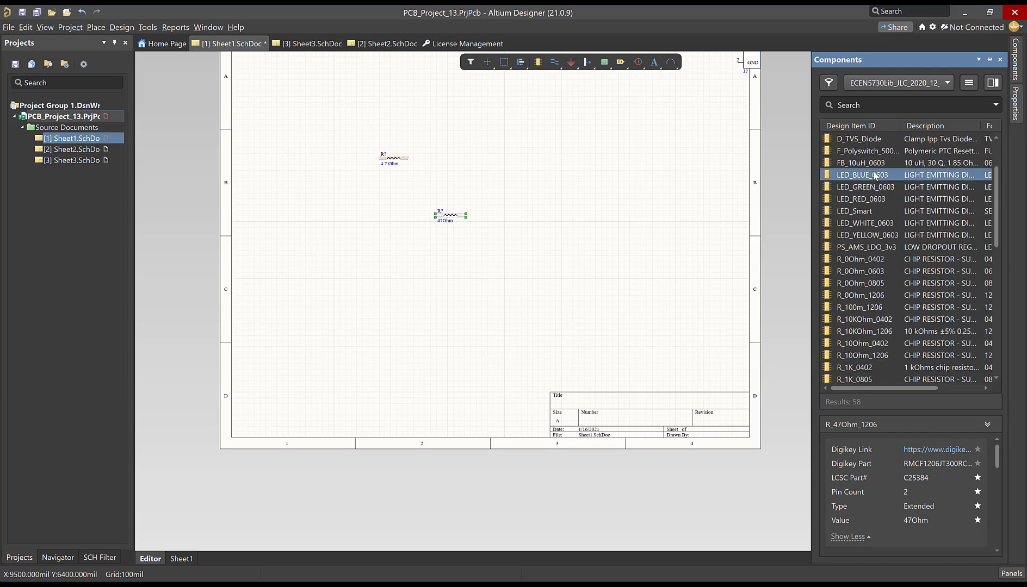
{"action": "left_click", "coordinate": [859, 187]}
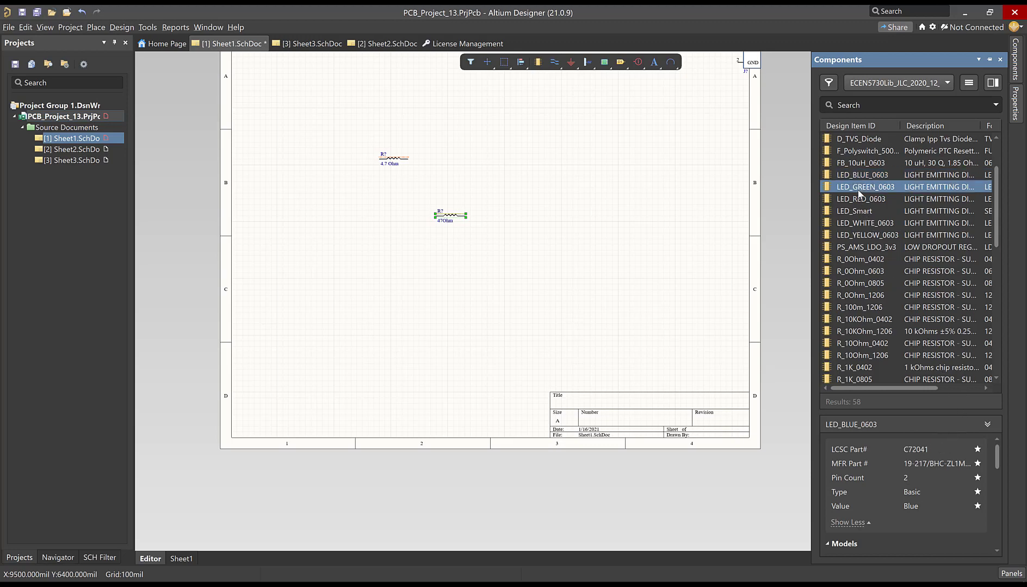
Step: Review the library details of LED_WHITE_0603, LED_RED_0603, LED_YELLOW_0603 and C_10uF_0603, including part numbers and type
{"action": "left_click", "coordinate": [875, 224]}
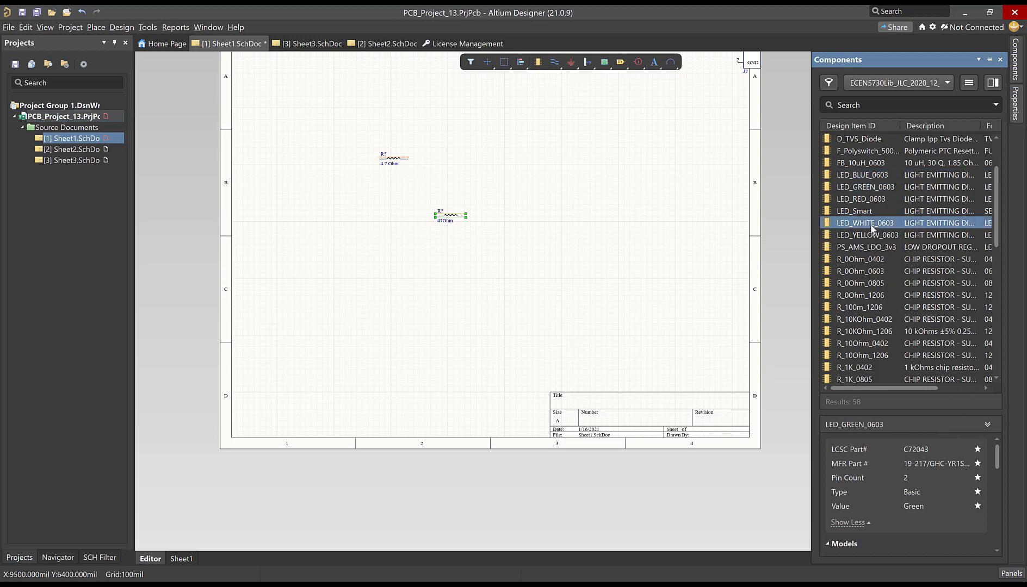
{"action": "left_click", "coordinate": [873, 200]}
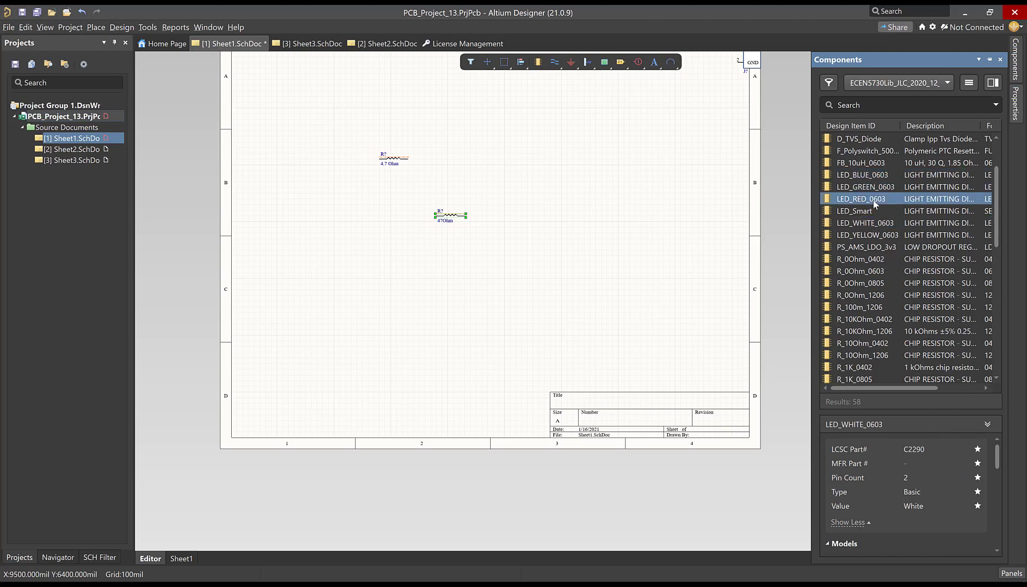
{"action": "left_click", "coordinate": [875, 236]}
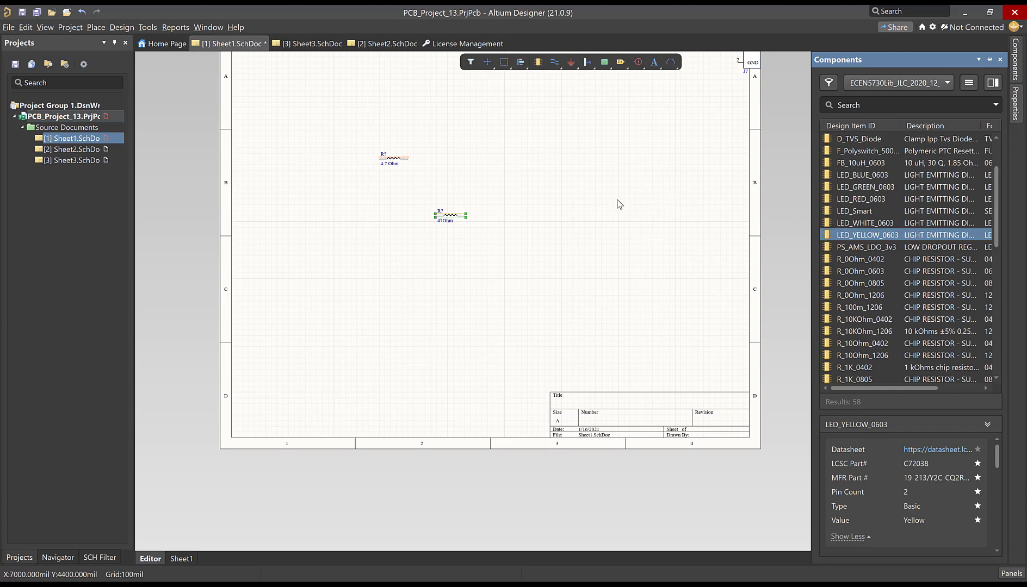
{"action": "scroll", "coordinate": [872, 207], "scroll_direction": "down", "scroll_amount": 5}
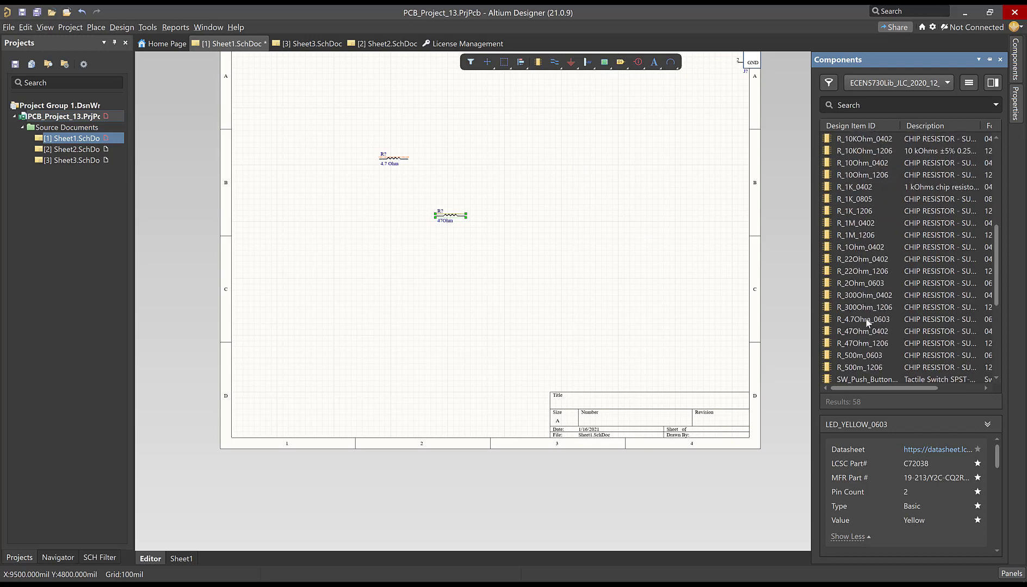
{"action": "scroll", "coordinate": [867, 322], "scroll_direction": "up", "scroll_amount": 7}
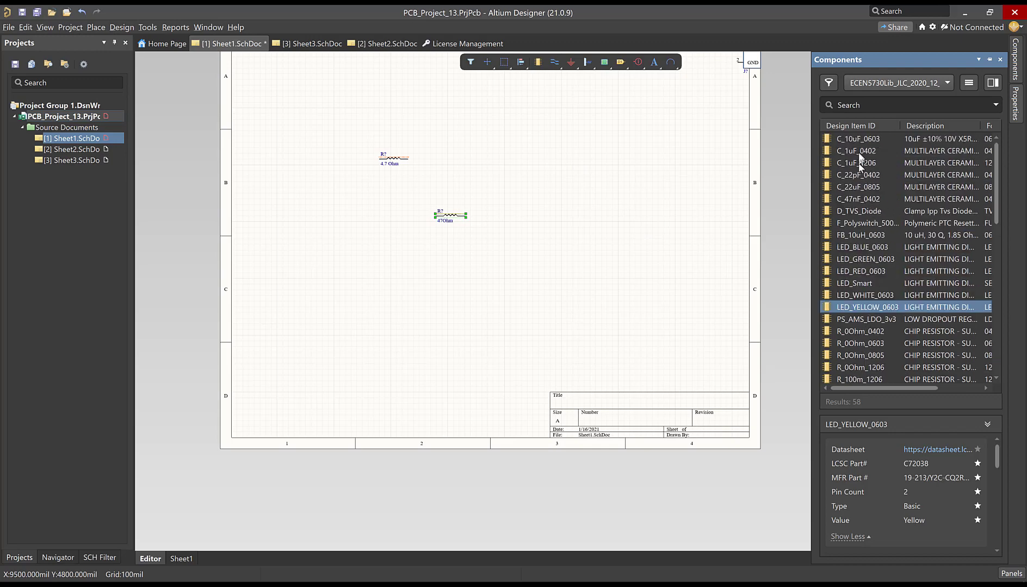
{"action": "left_click", "coordinate": [874, 140]}
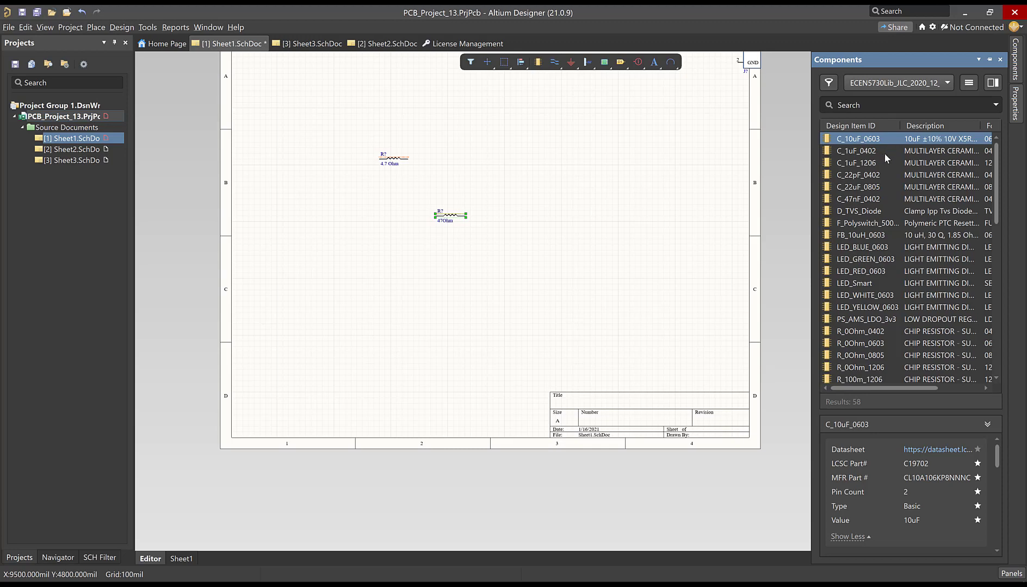
Step: Switch the component library to ECEN5730Lib_Manual_2020_12_AR.IntLib and review the details of C_1uF_1206
{"action": "left_click", "coordinate": [900, 86]}
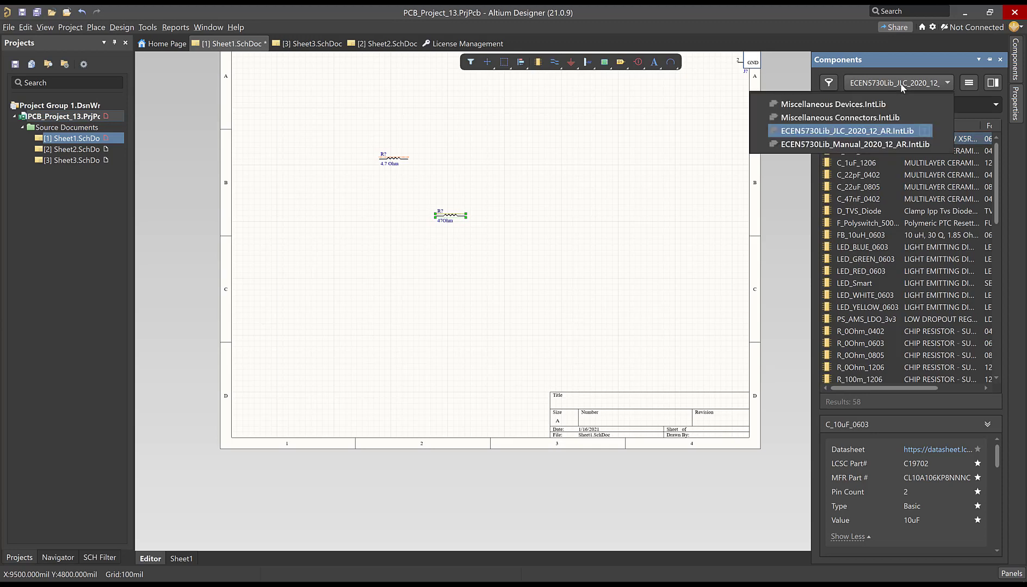
{"action": "left_click", "coordinate": [870, 146]}
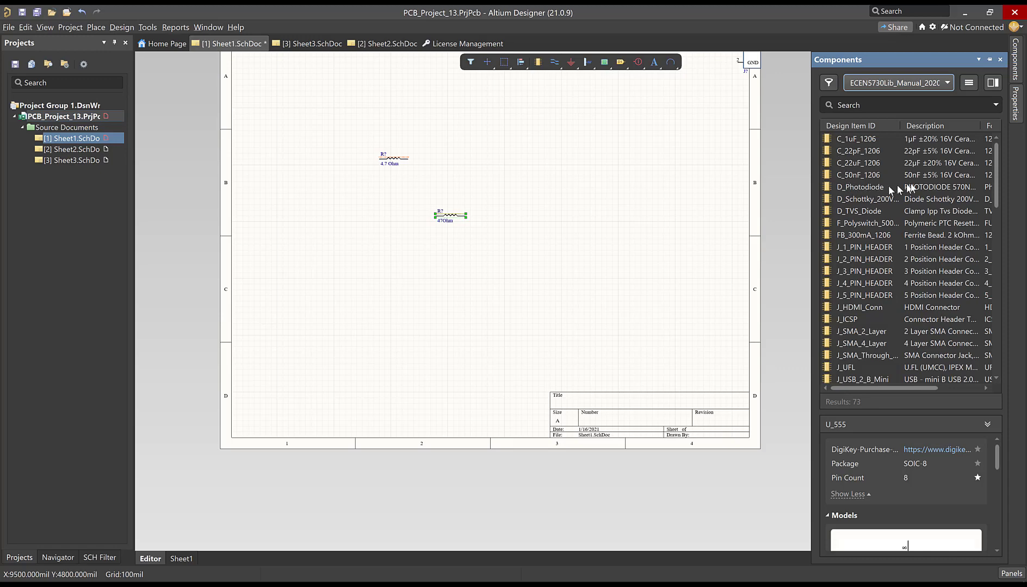
{"action": "scroll", "coordinate": [862, 317], "scroll_direction": "down", "scroll_amount": 2}
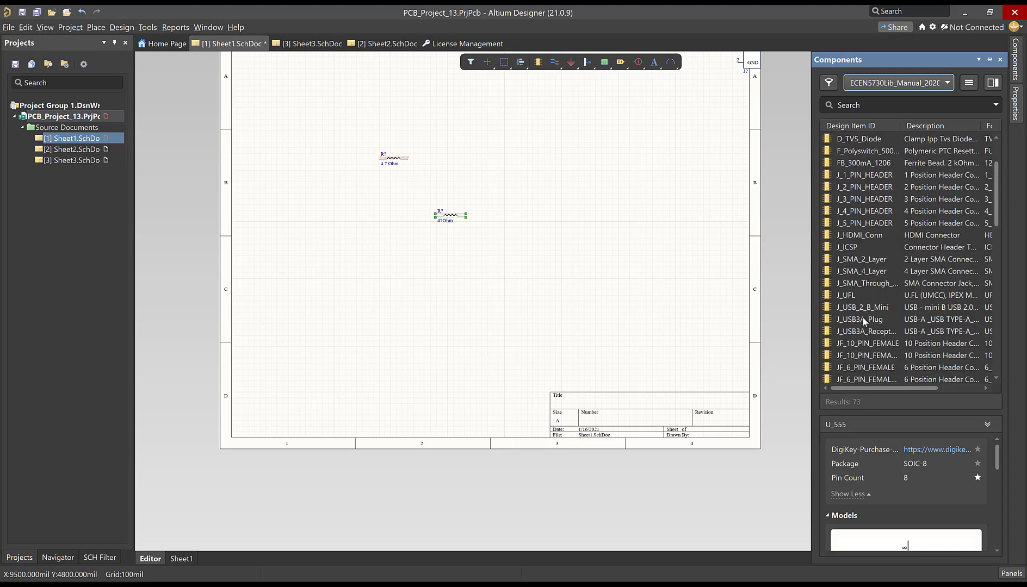
{"action": "scroll", "coordinate": [862, 317], "scroll_direction": "up", "scroll_amount": 2}
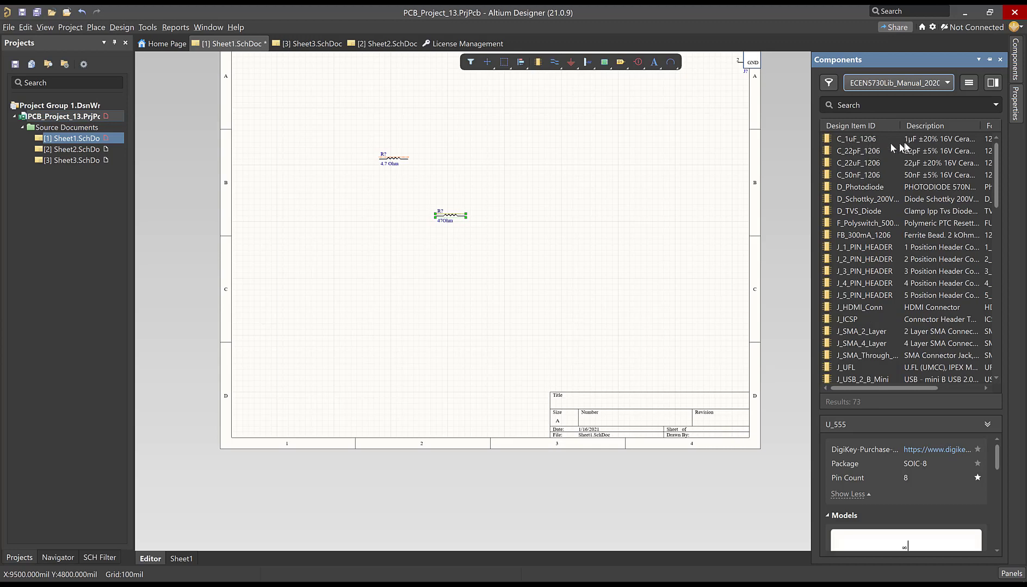
{"action": "left_click", "coordinate": [868, 140]}
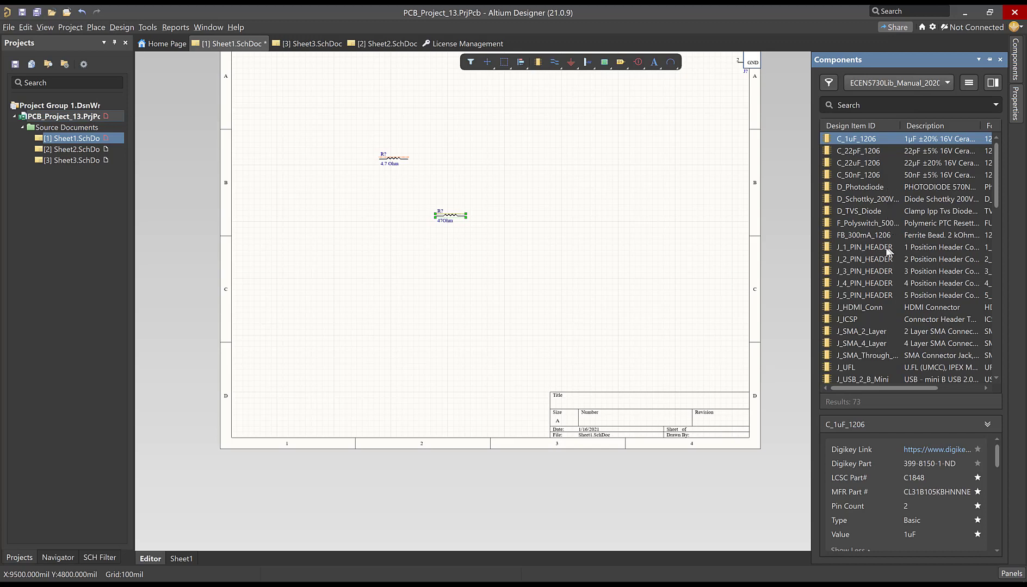
Step: Examine the schematic symbol and PCB footprint of J_4_PIN_HEADER in the manual library
{"action": "left_click", "coordinate": [857, 283]}
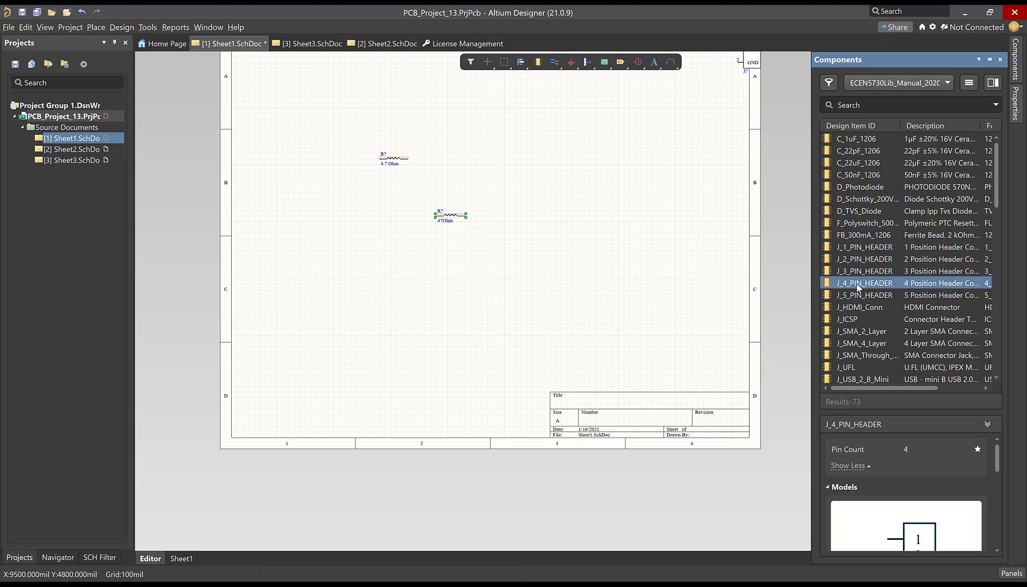
{"action": "scroll", "coordinate": [900, 383], "scroll_direction": "down", "scroll_amount": 3}
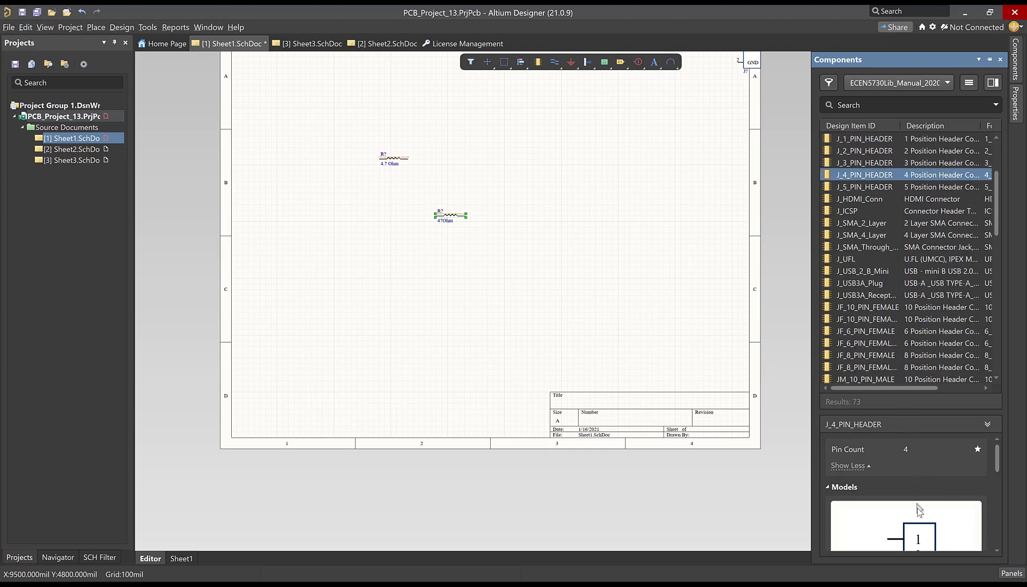
{"action": "scroll", "coordinate": [918, 513], "scroll_direction": "down", "scroll_amount": 3}
{"action": "scroll", "coordinate": [918, 513], "scroll_direction": "up", "scroll_amount": 1}
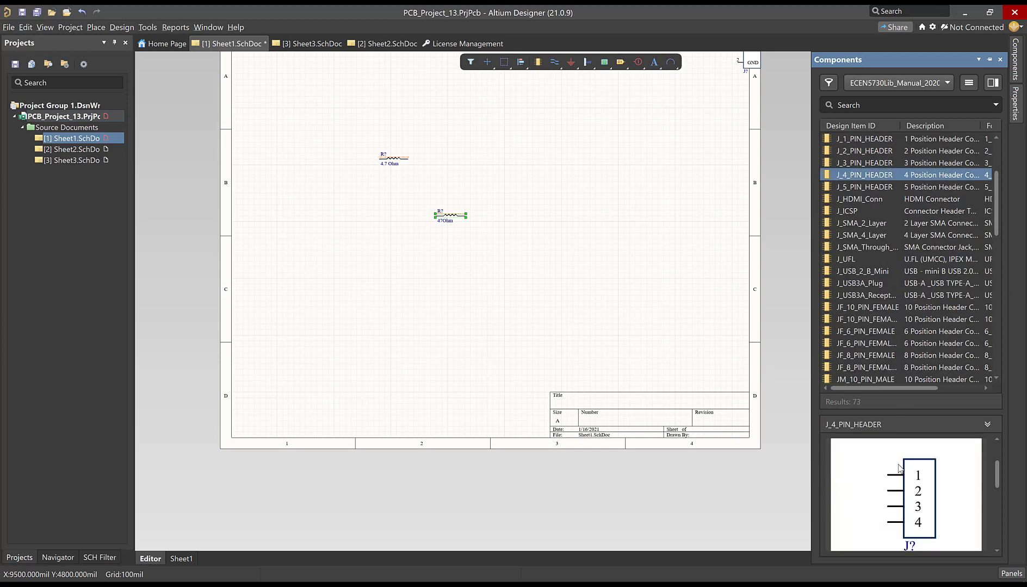
{"action": "scroll", "coordinate": [891, 479], "scroll_direction": "down", "scroll_amount": 3}
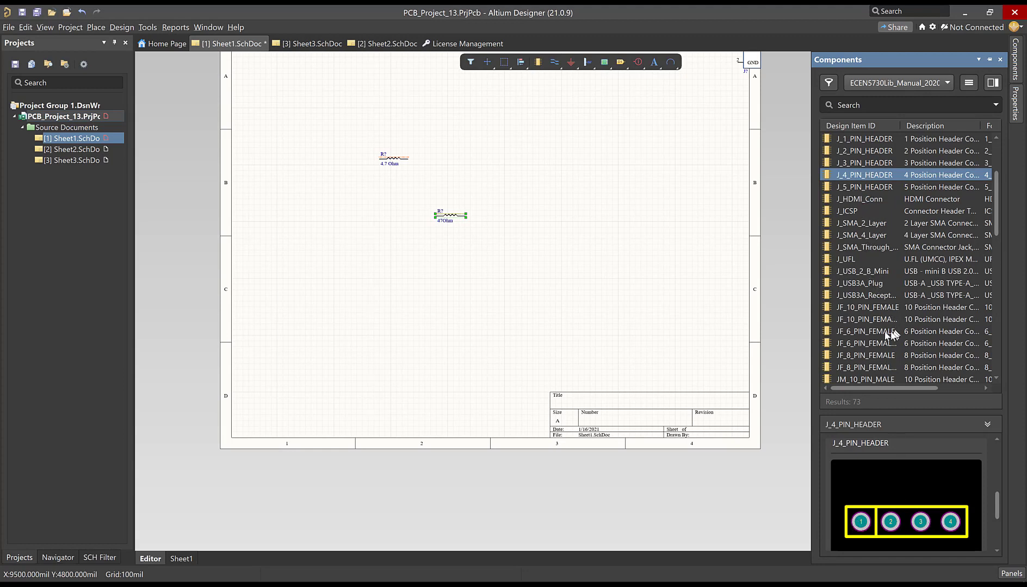
Step: Find the test points in the manual library and compare the models of TP_10x_Probe and TP_10x_Floating
{"action": "scroll", "coordinate": [868, 267], "scroll_direction": "down", "scroll_amount": 4}
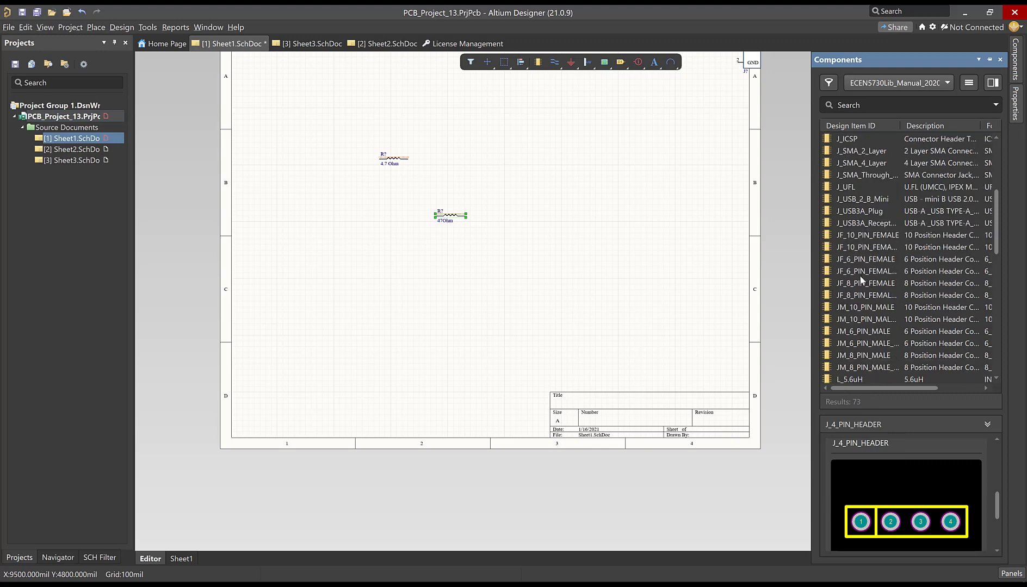
{"action": "scroll", "coordinate": [860, 281], "scroll_direction": "down", "scroll_amount": 4}
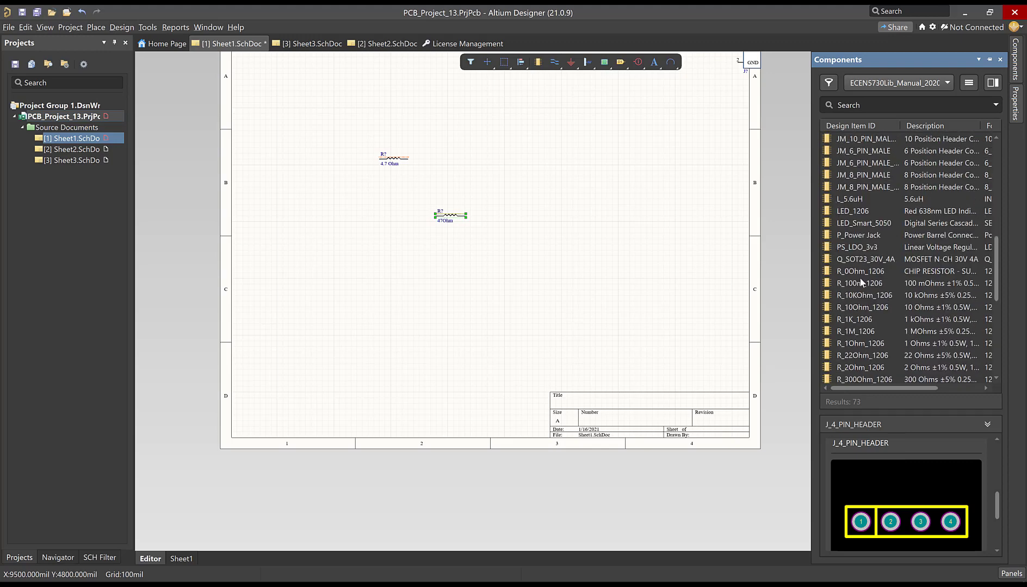
{"action": "scroll", "coordinate": [861, 281], "scroll_direction": "down", "scroll_amount": 4}
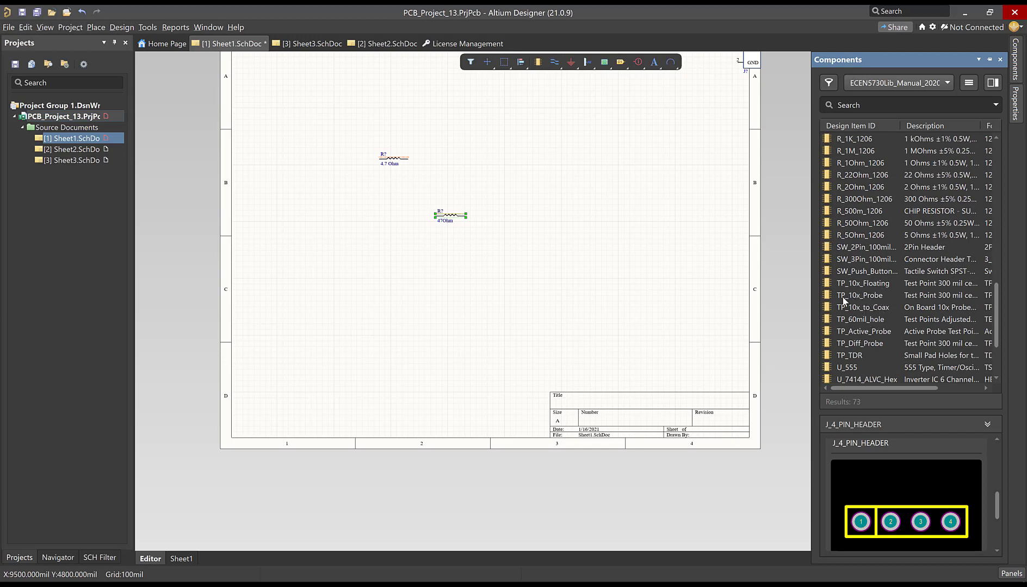
{"action": "left_click", "coordinate": [876, 297]}
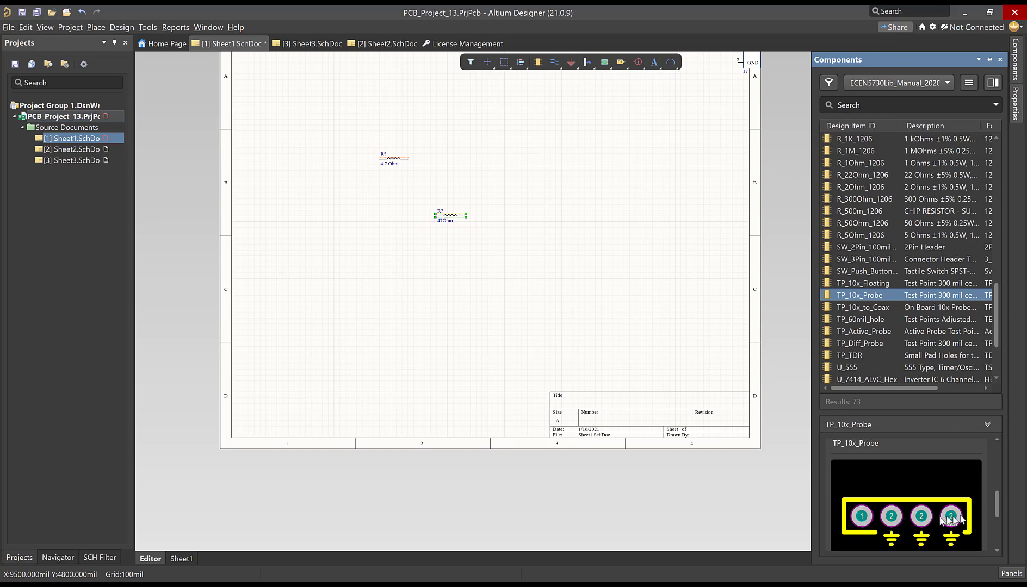
{"action": "scroll", "coordinate": [900, 507], "scroll_direction": "up", "scroll_amount": 2}
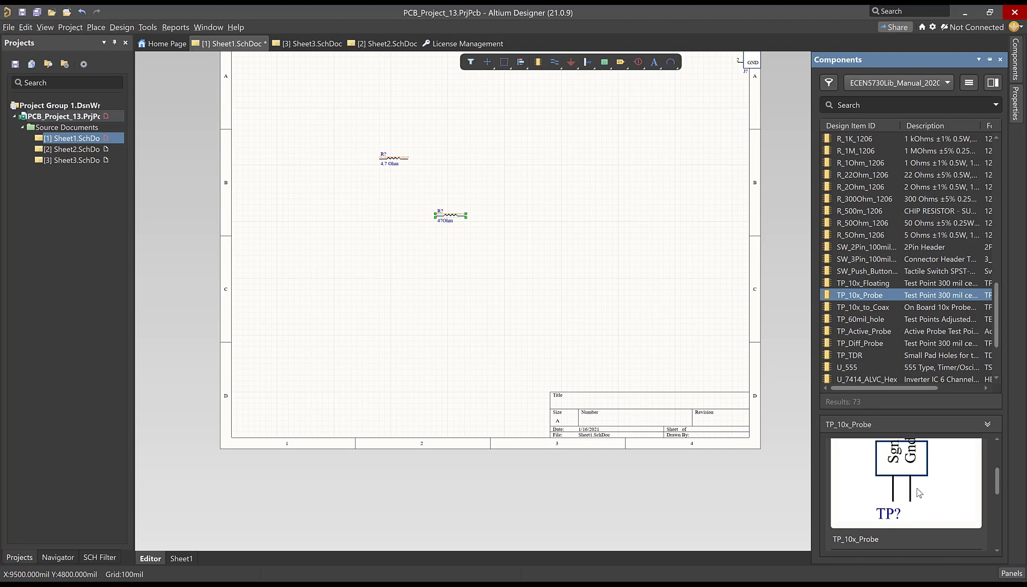
{"action": "scroll", "coordinate": [922, 492], "scroll_direction": "down", "scroll_amount": 2}
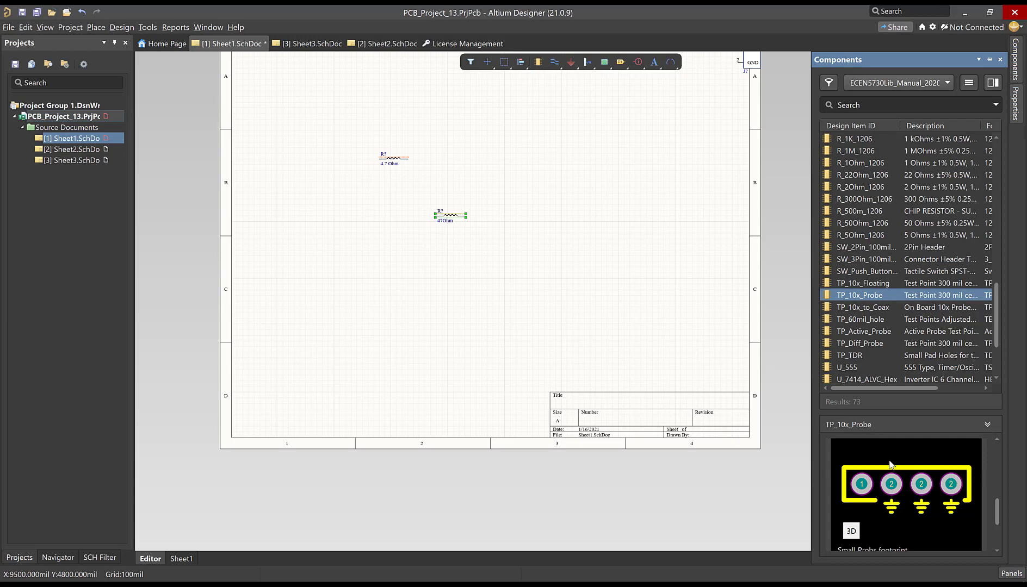
{"action": "left_click", "coordinate": [880, 288]}
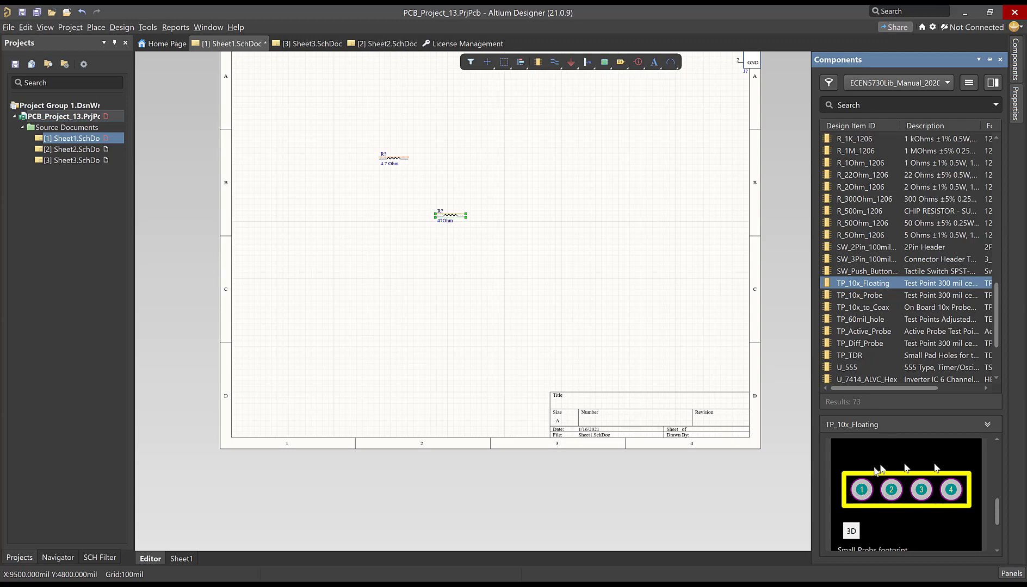
Step: Place one TP_10x_Probe test point on Sheet1 to the right of the 47 Ohm resistor
{"action": "left_click", "coordinate": [854, 296]}
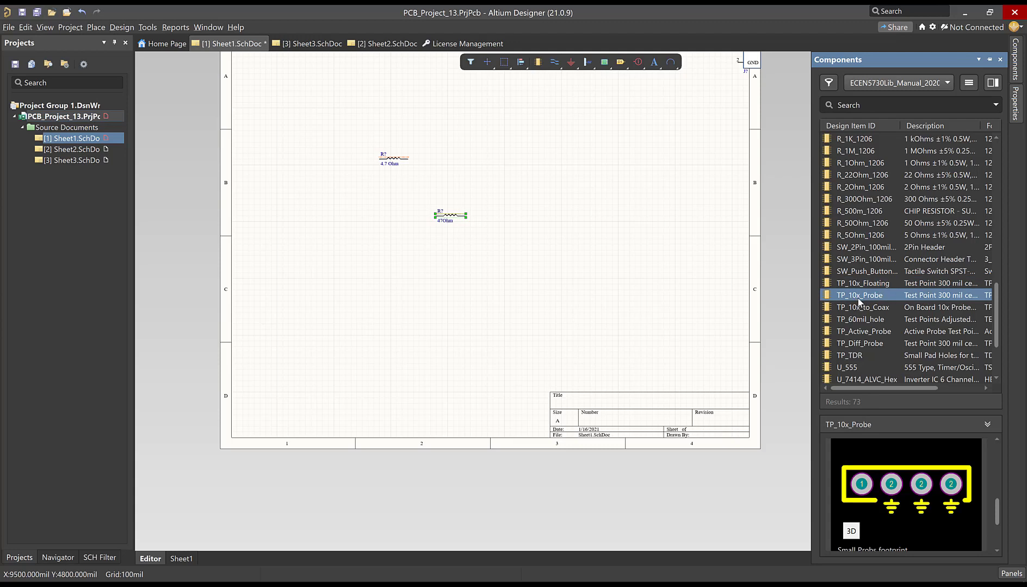
{"action": "left_click_drag", "start_coordinate": [859, 300], "coordinate": [560, 229]}
{"action": "right_click", "coordinate": [644, 229]}
Step: Look over the end of the manual library's list, switch to ECEN5730Lib_JLC_2020_12_AR.IntLib, and return to ECEN5730Lib_Manual_2020_12_AR.IntLib
{"action": "mouse_move", "coordinate": [1015, 59]}
{"action": "scroll", "coordinate": [910, 302], "scroll_direction": "down", "scroll_amount": 2}
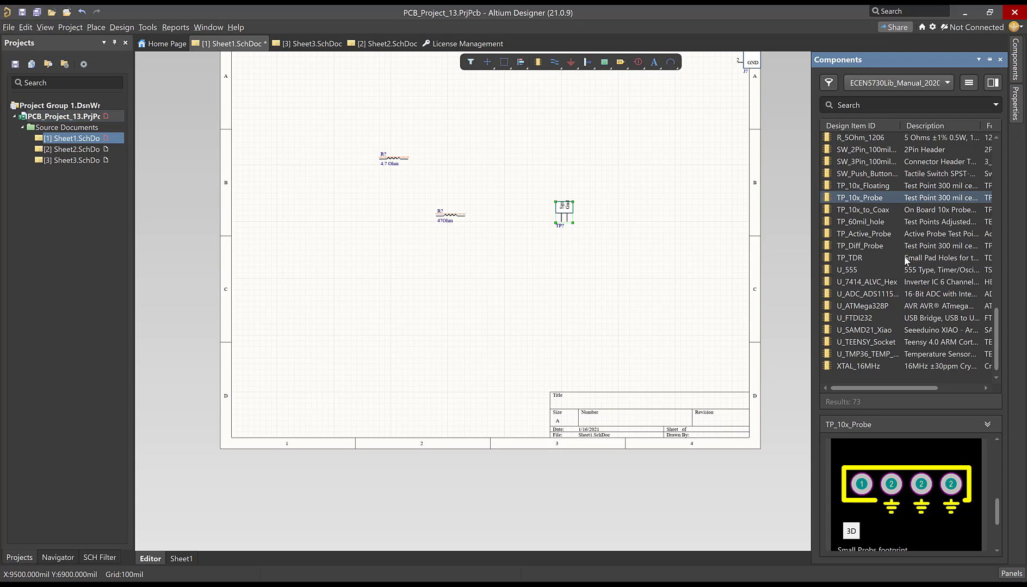
{"action": "left_click", "coordinate": [887, 81]}
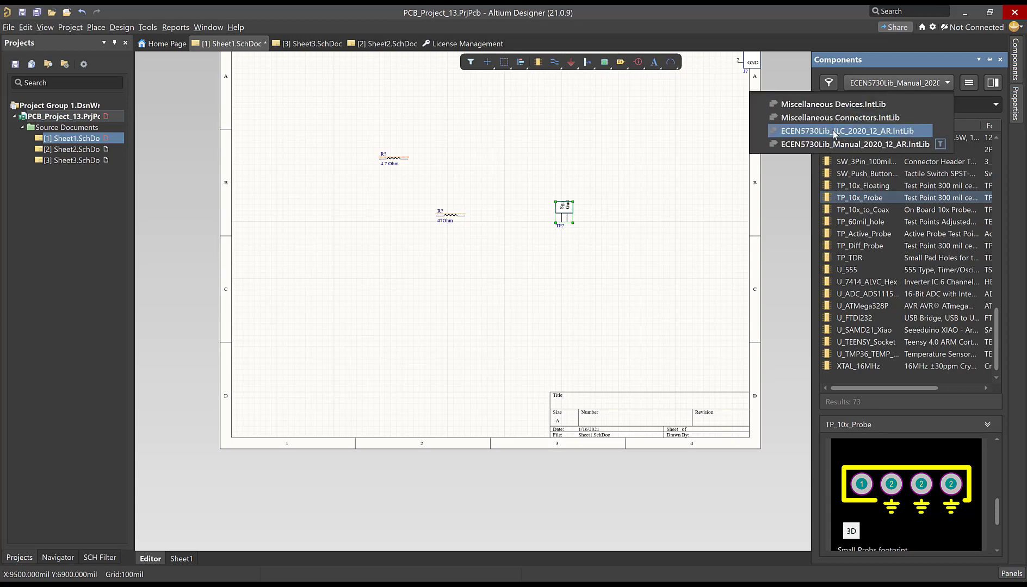
{"action": "left_click", "coordinate": [835, 135]}
{"action": "left_click", "coordinate": [906, 82]}
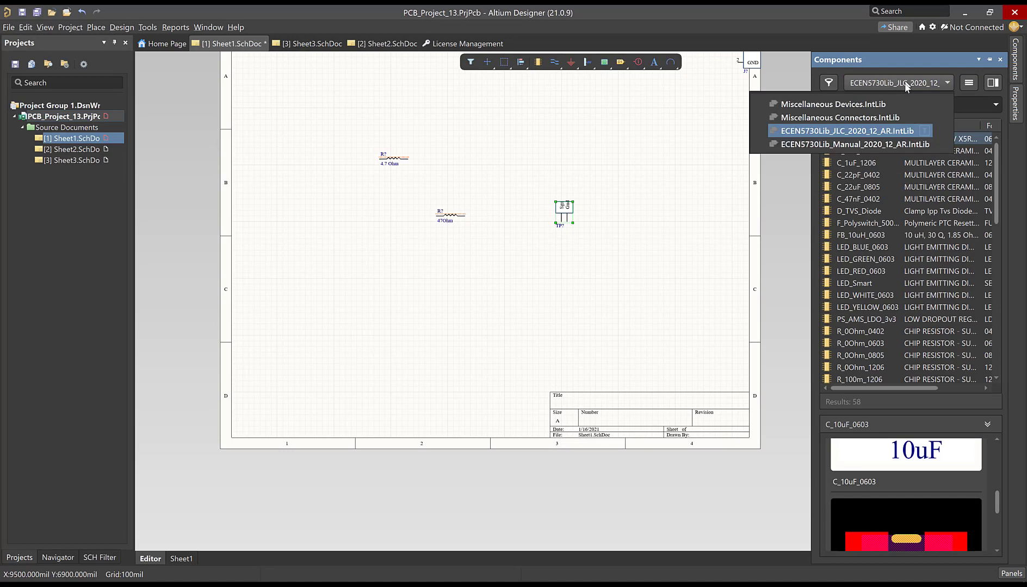
{"action": "left_click", "coordinate": [863, 143]}
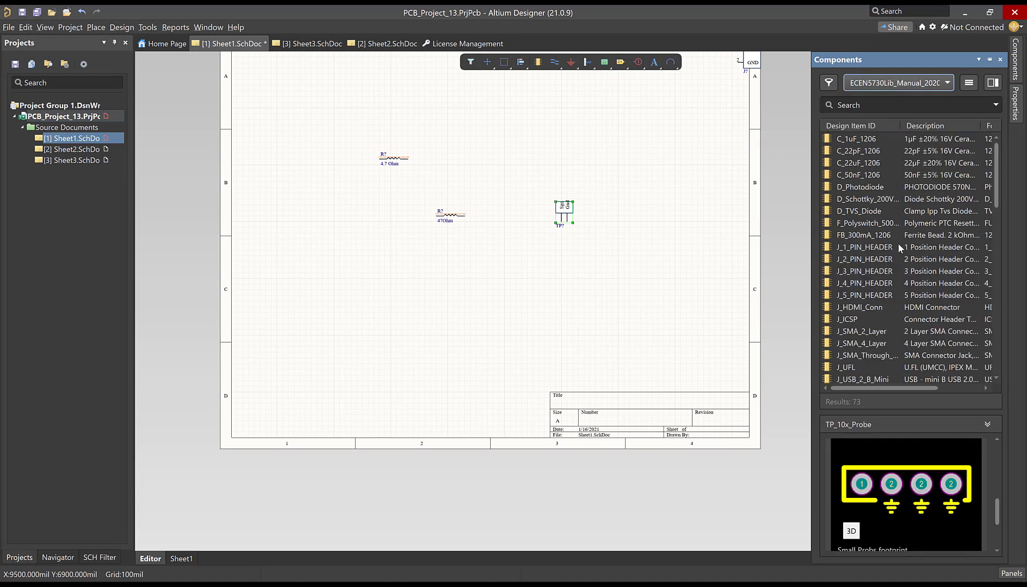